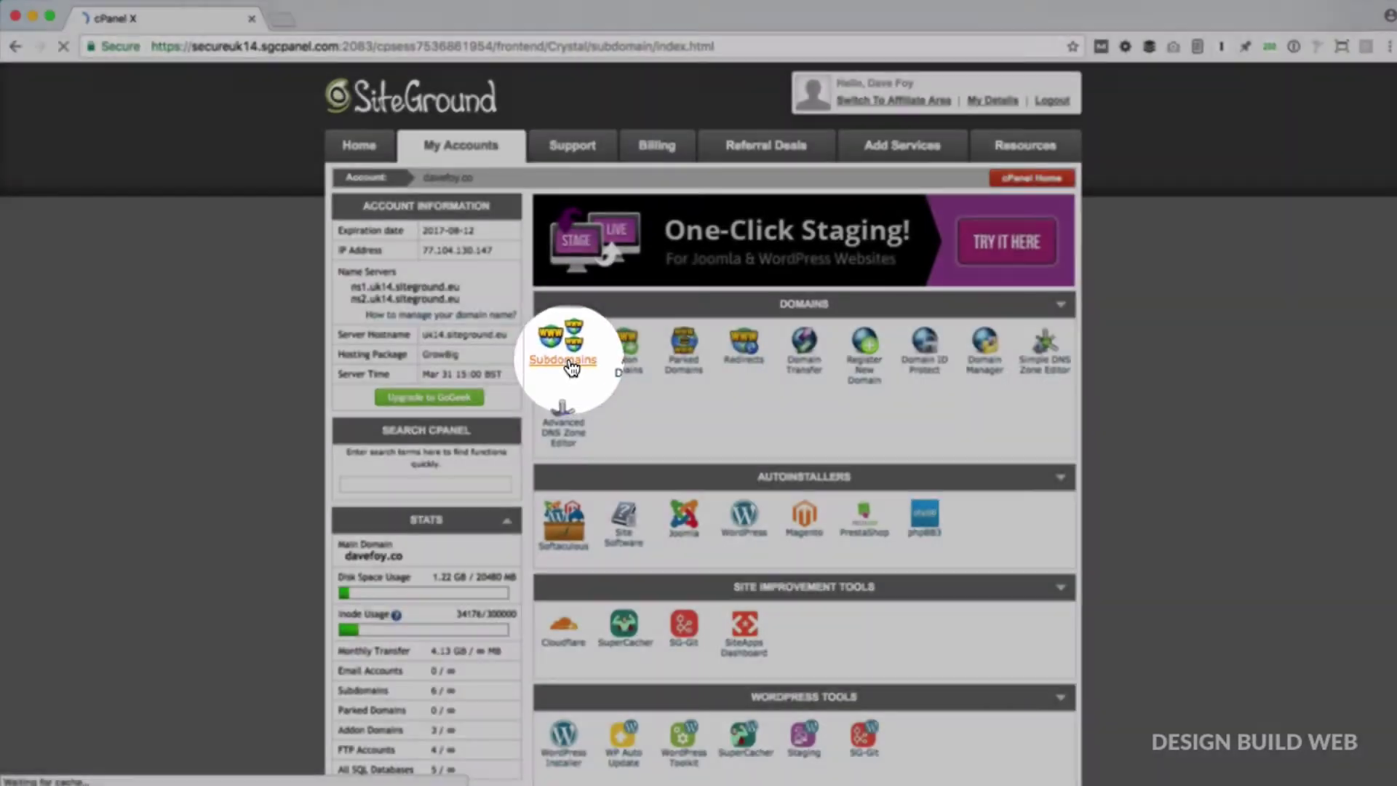
# Choose designbuildweb.co as the parent domain for the new subdomain
pyautogui.click(564, 363)
pyautogui.click(579, 317)
pyautogui.click(571, 383)
# Name the subdomain starter and set its document root to public_html/sites/starter
pyautogui.click(415, 317)
pyautogui.write('starter')
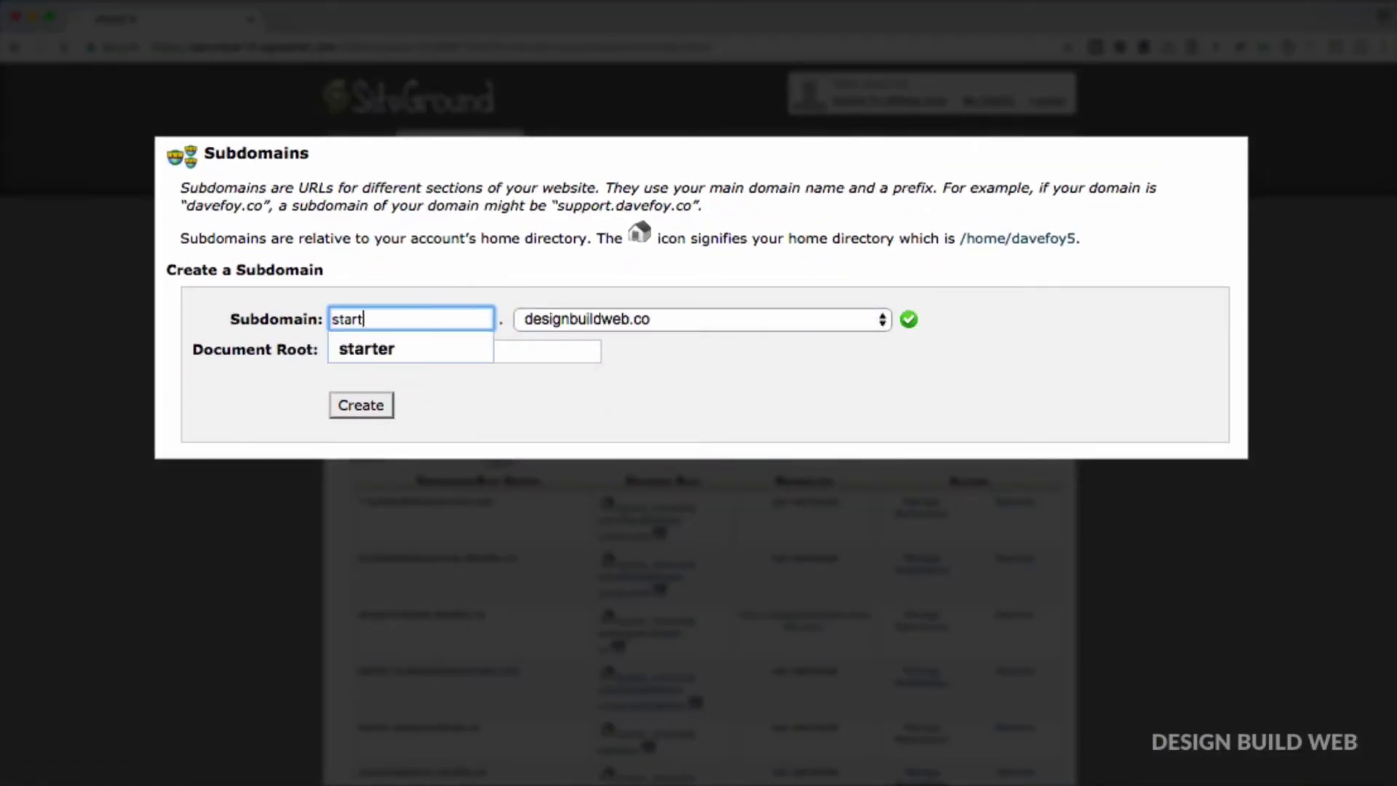
pyautogui.click(394, 342)
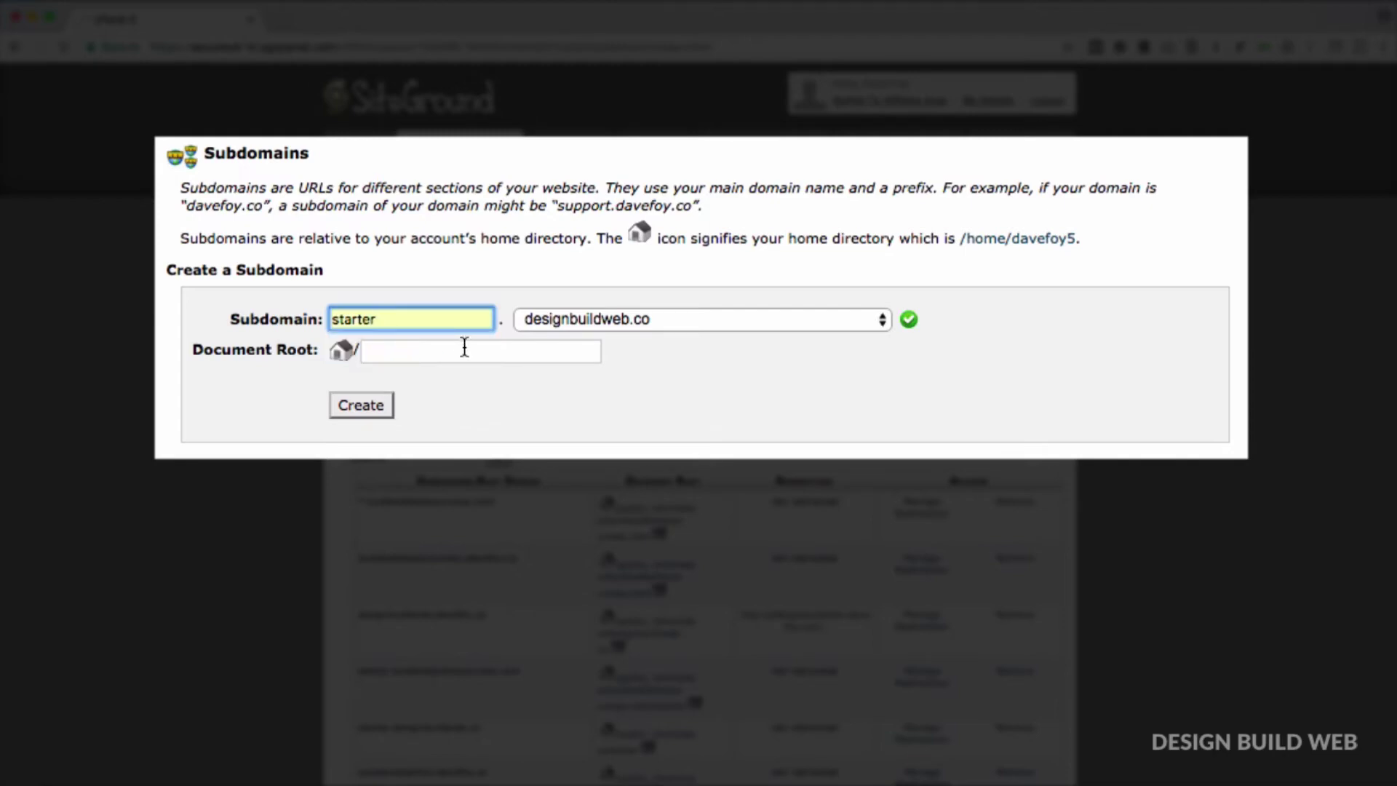
pyautogui.click(461, 342)
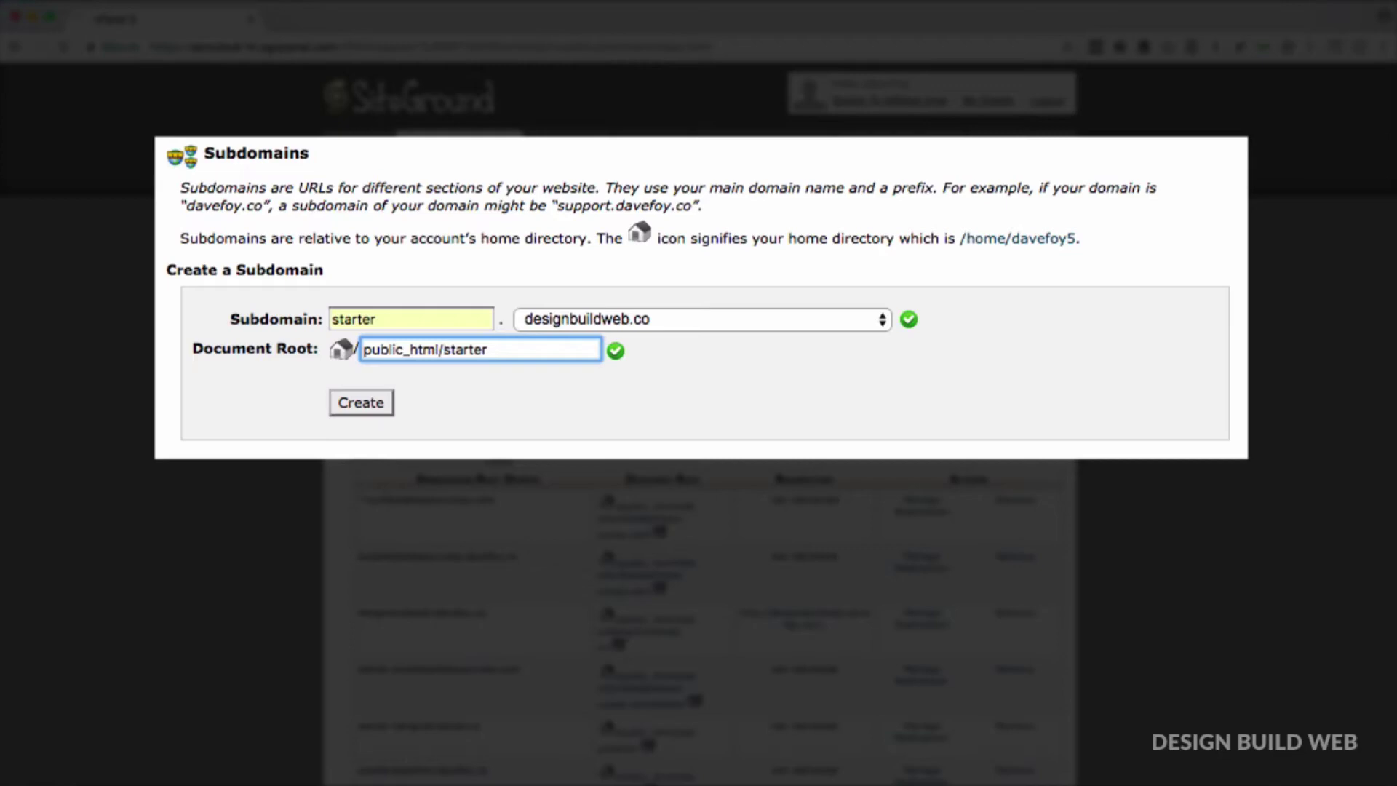
pyautogui.write('sites/')
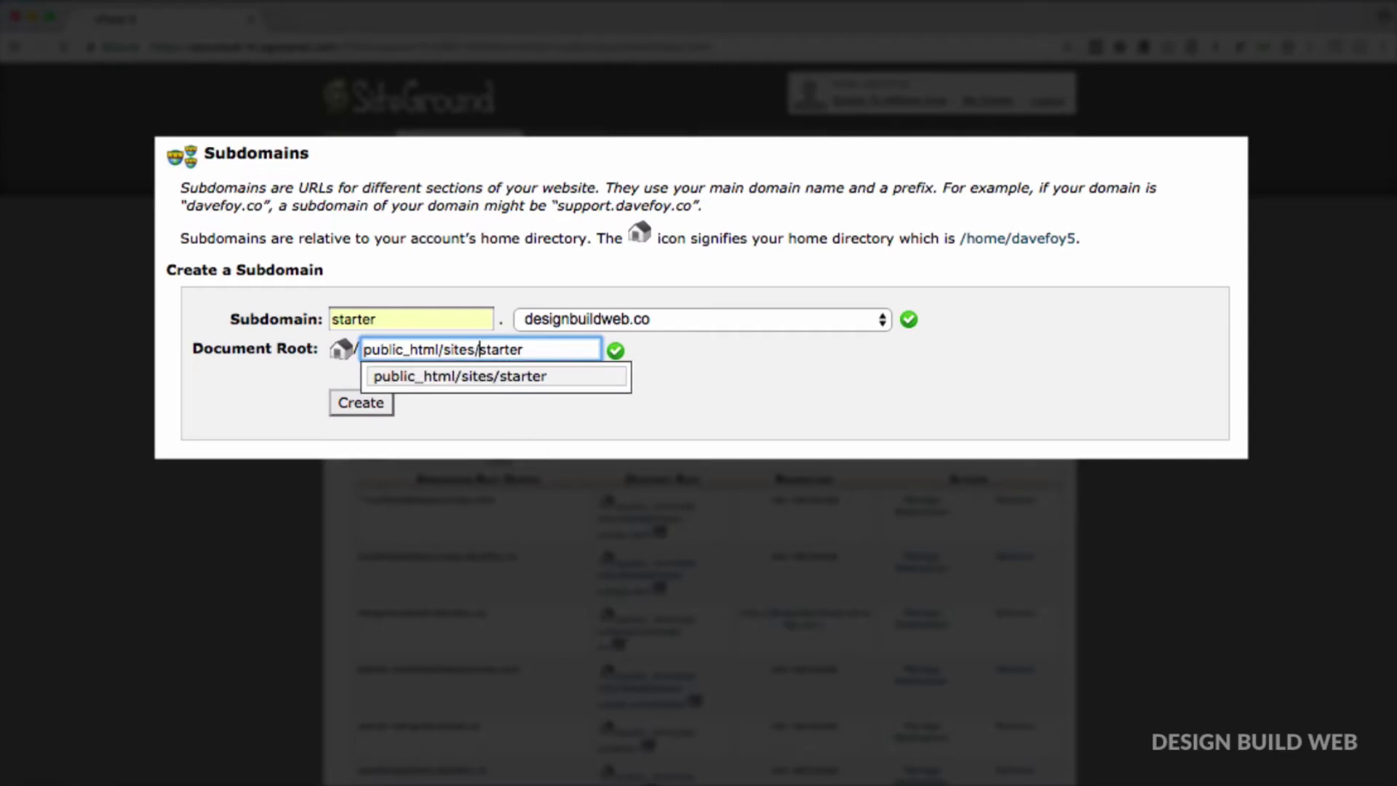
# Create the starter.designbuildweb.co subdomain
pyautogui.click(521, 448)
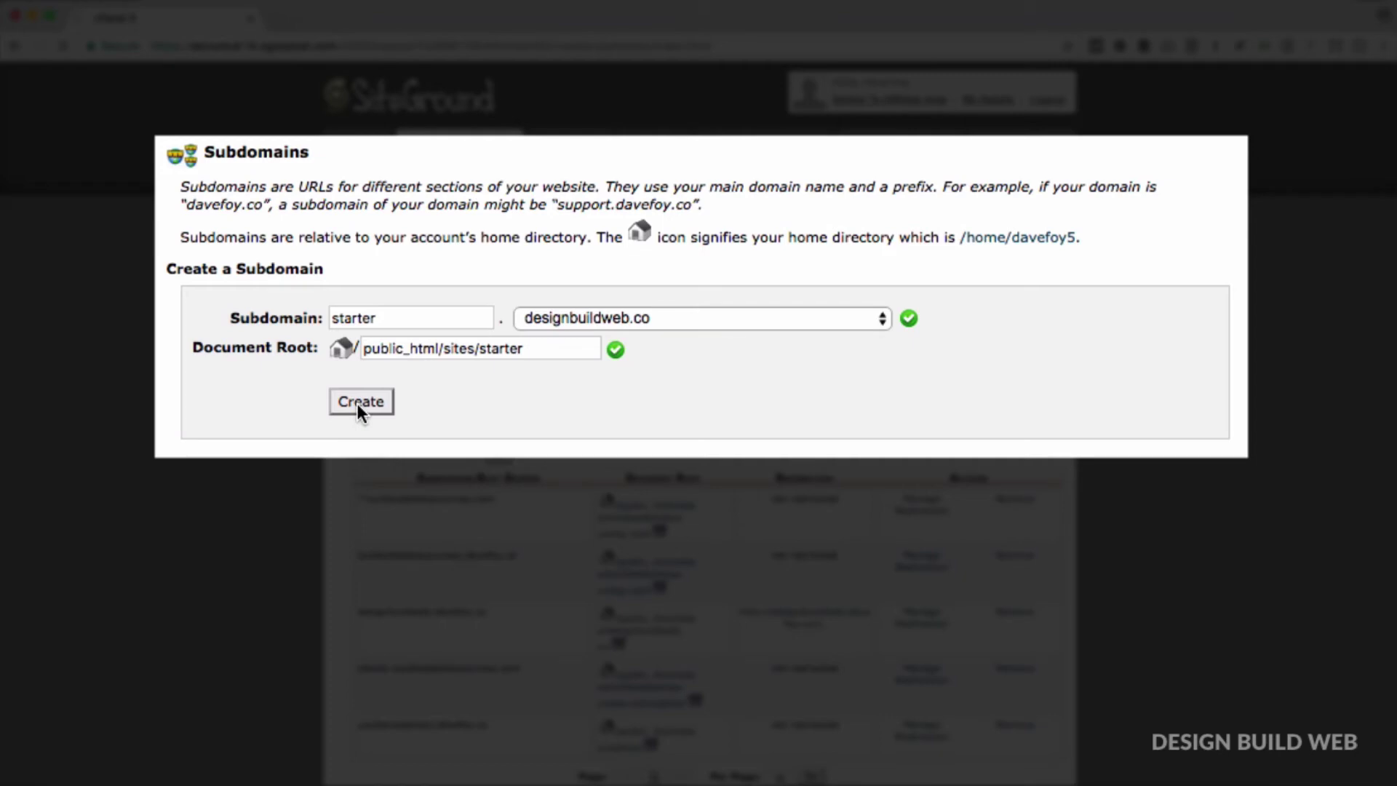
pyautogui.click(356, 403)
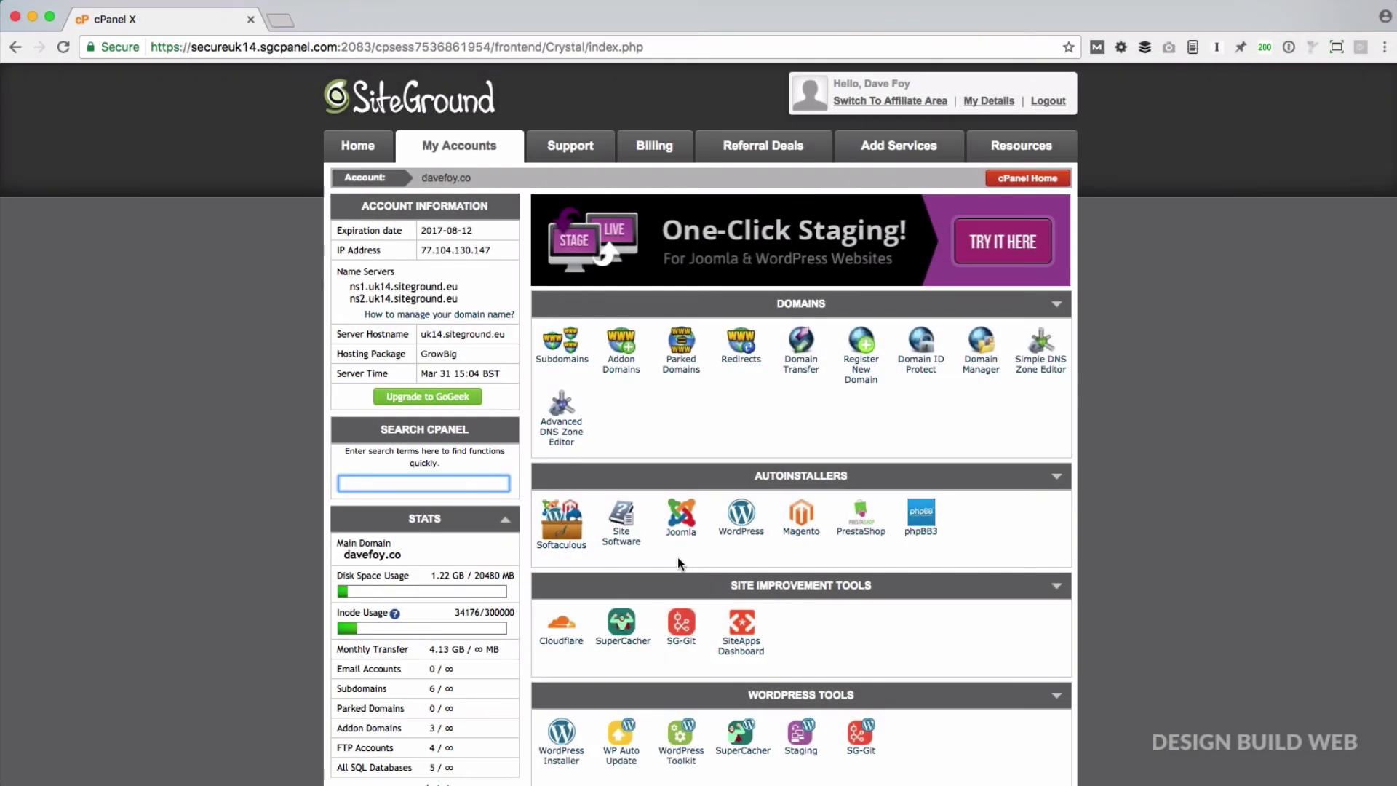
# Start a Softaculous WordPress install for starter.designbuildweb.co
pyautogui.scroll(-1, 678, 558)
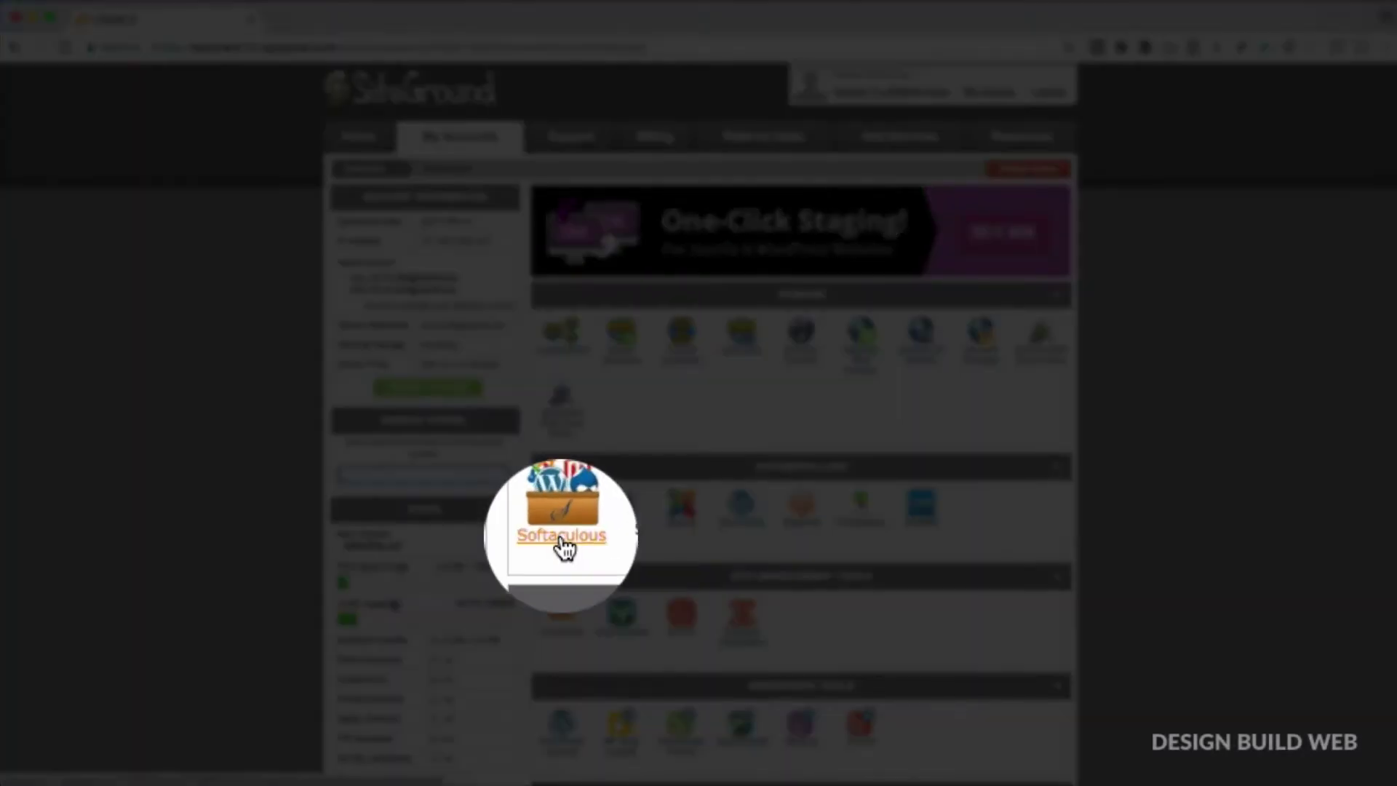
pyautogui.click(562, 544)
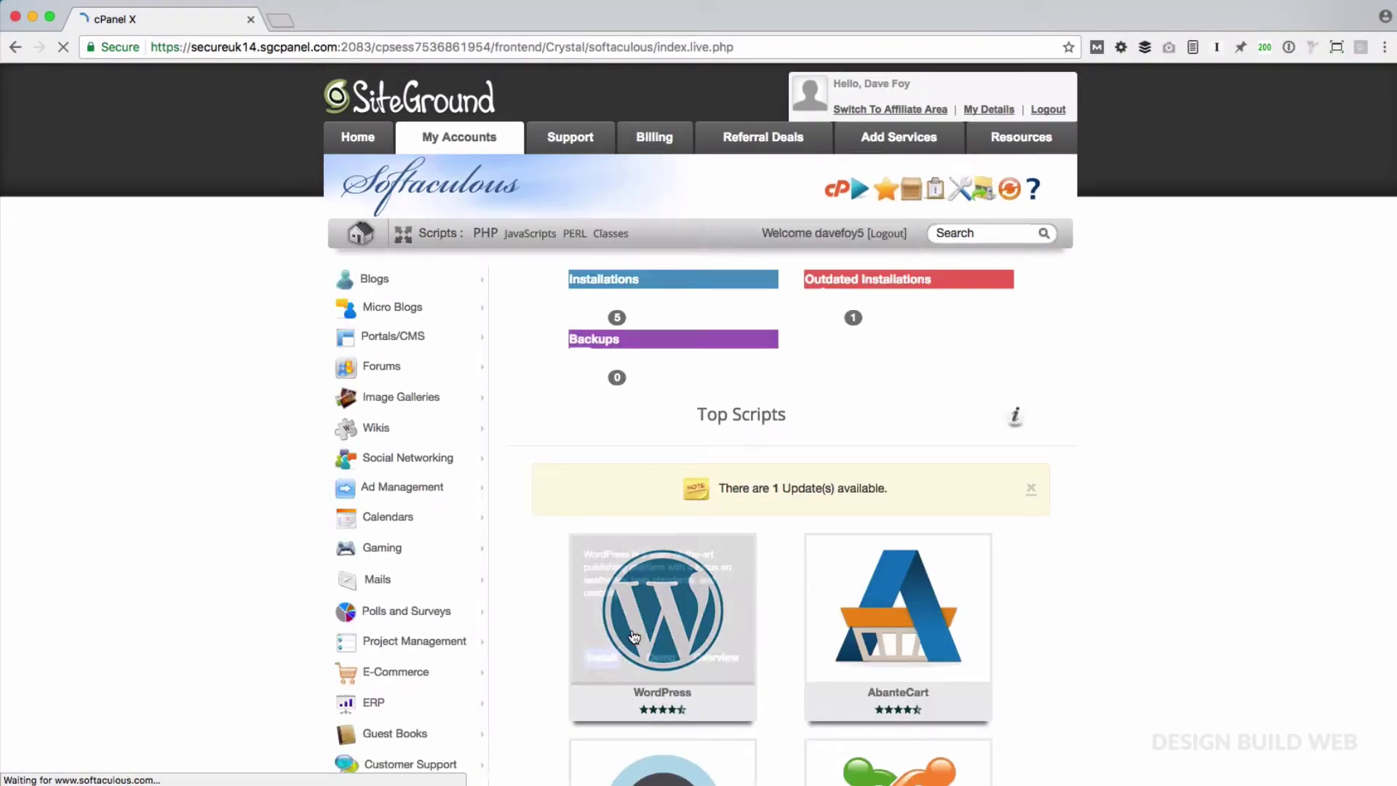
pyautogui.scroll(-2, 634, 637)
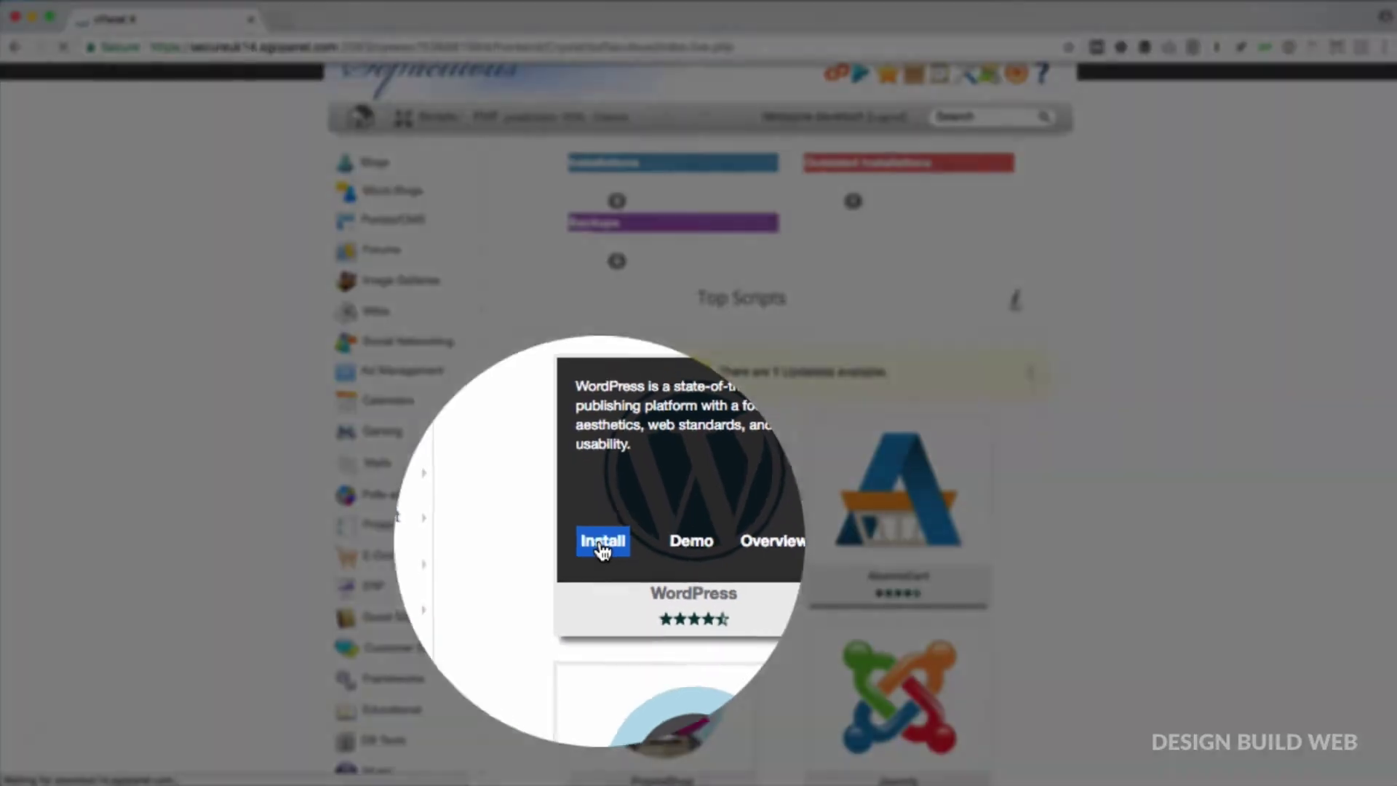
pyautogui.click(590, 541)
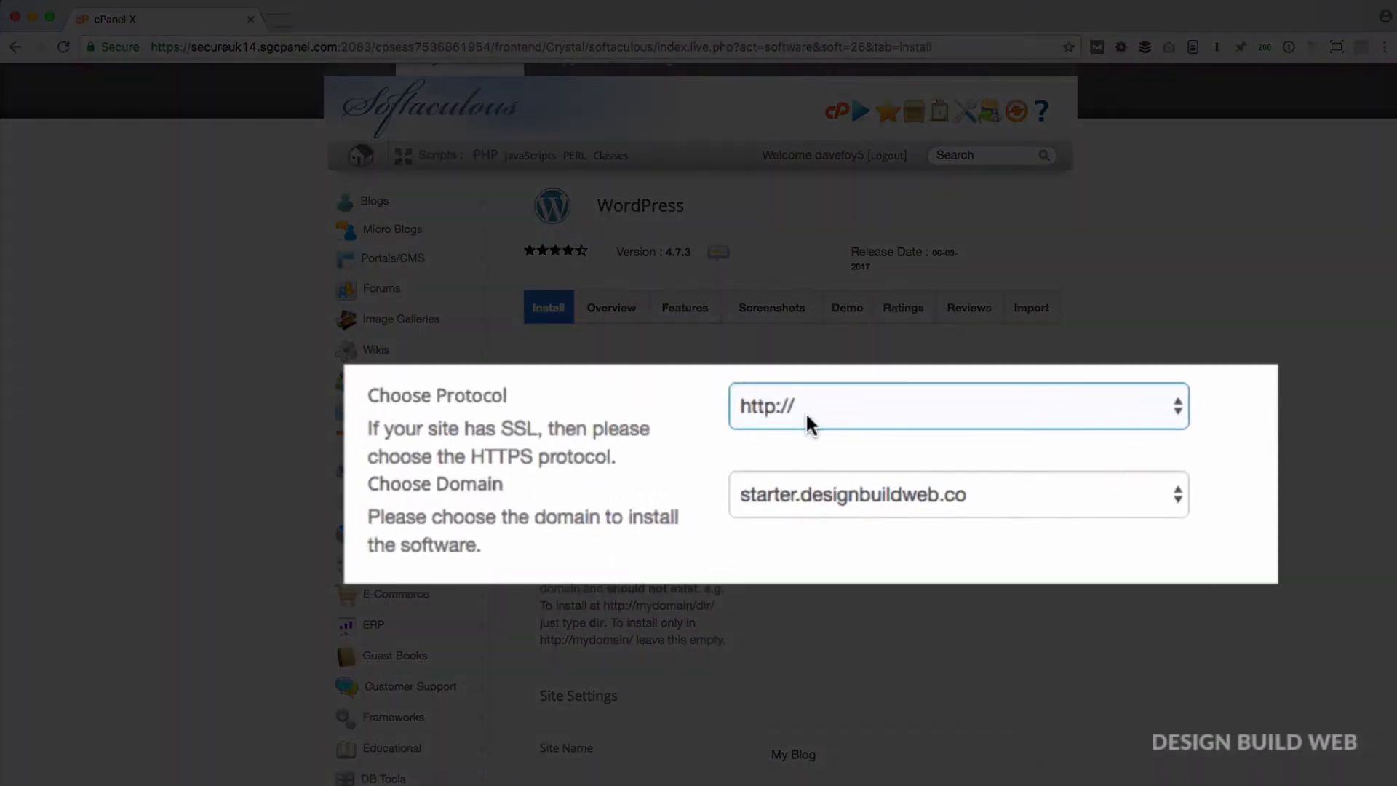
pyautogui.click(806, 411)
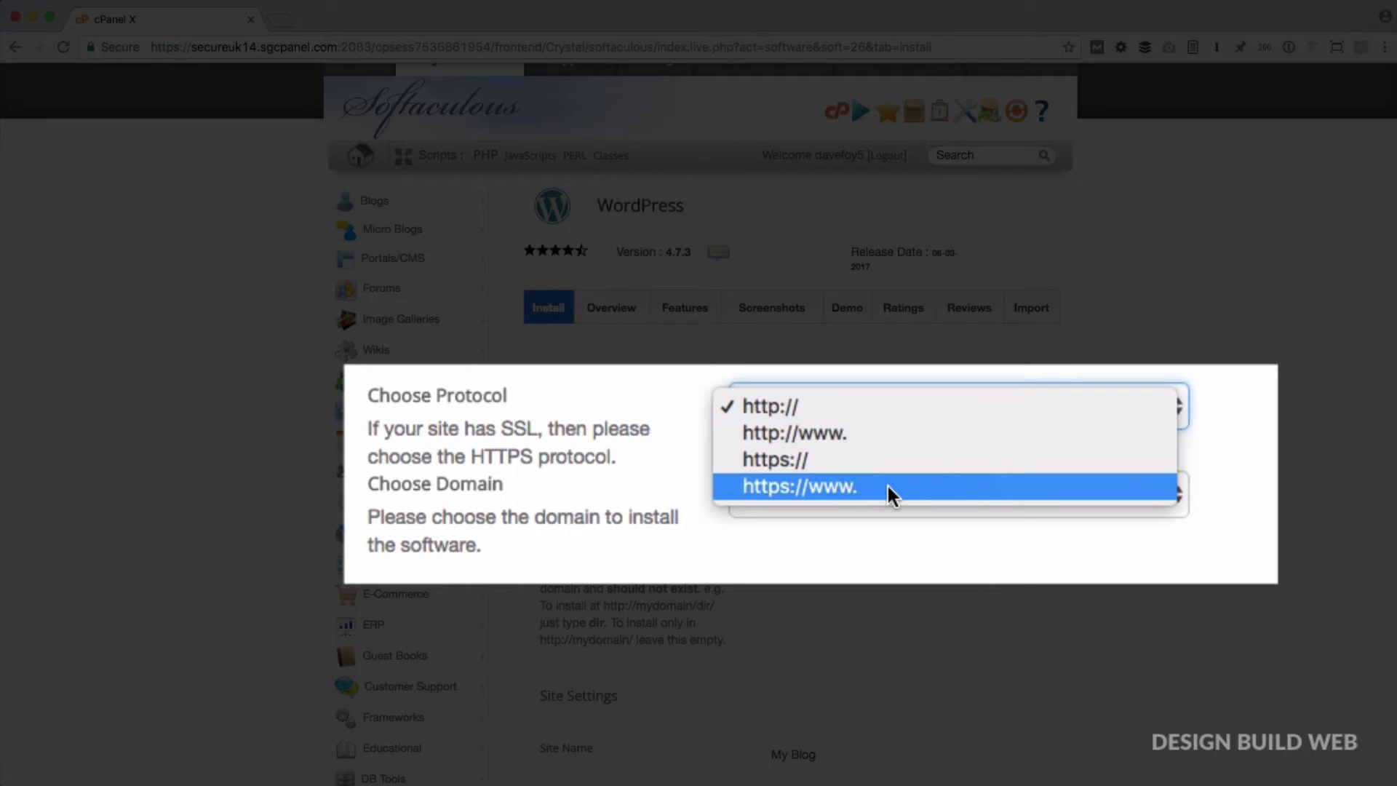
pyautogui.click(674, 417)
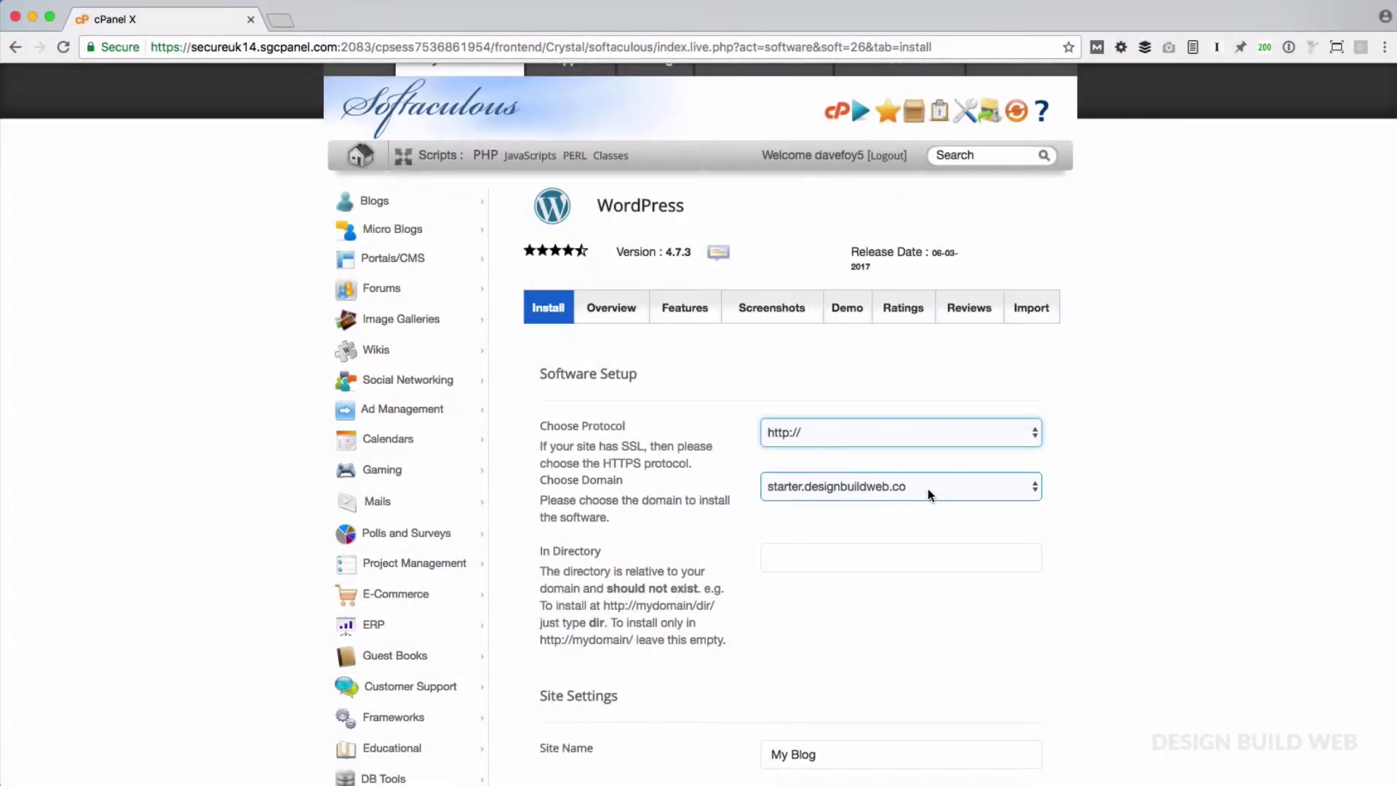
# Leave In Directory empty and set the Site Name to 'Starter Site'
pyautogui.click(896, 553)
pyautogui.scroll(-5, 1045, 563)
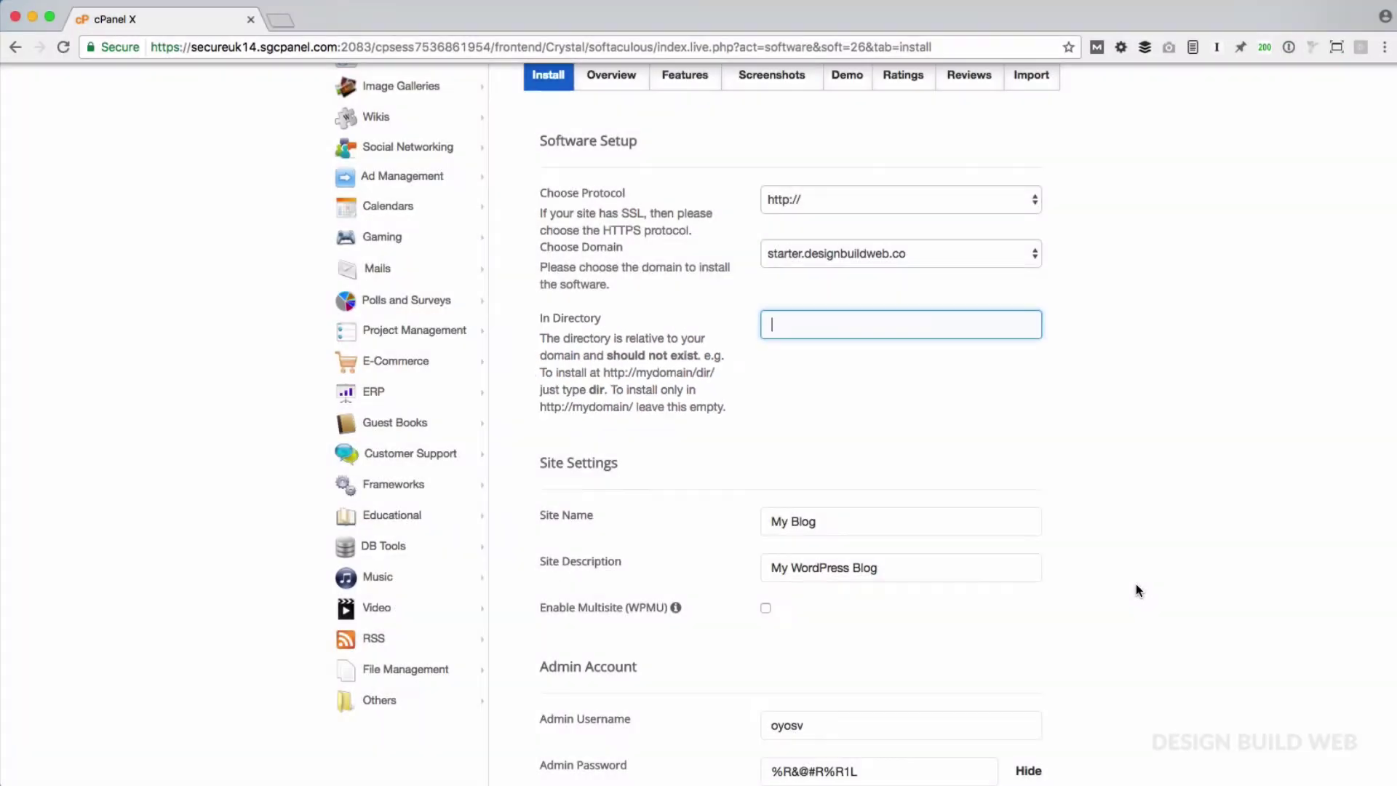
pyautogui.scroll(-2, 1120, 584)
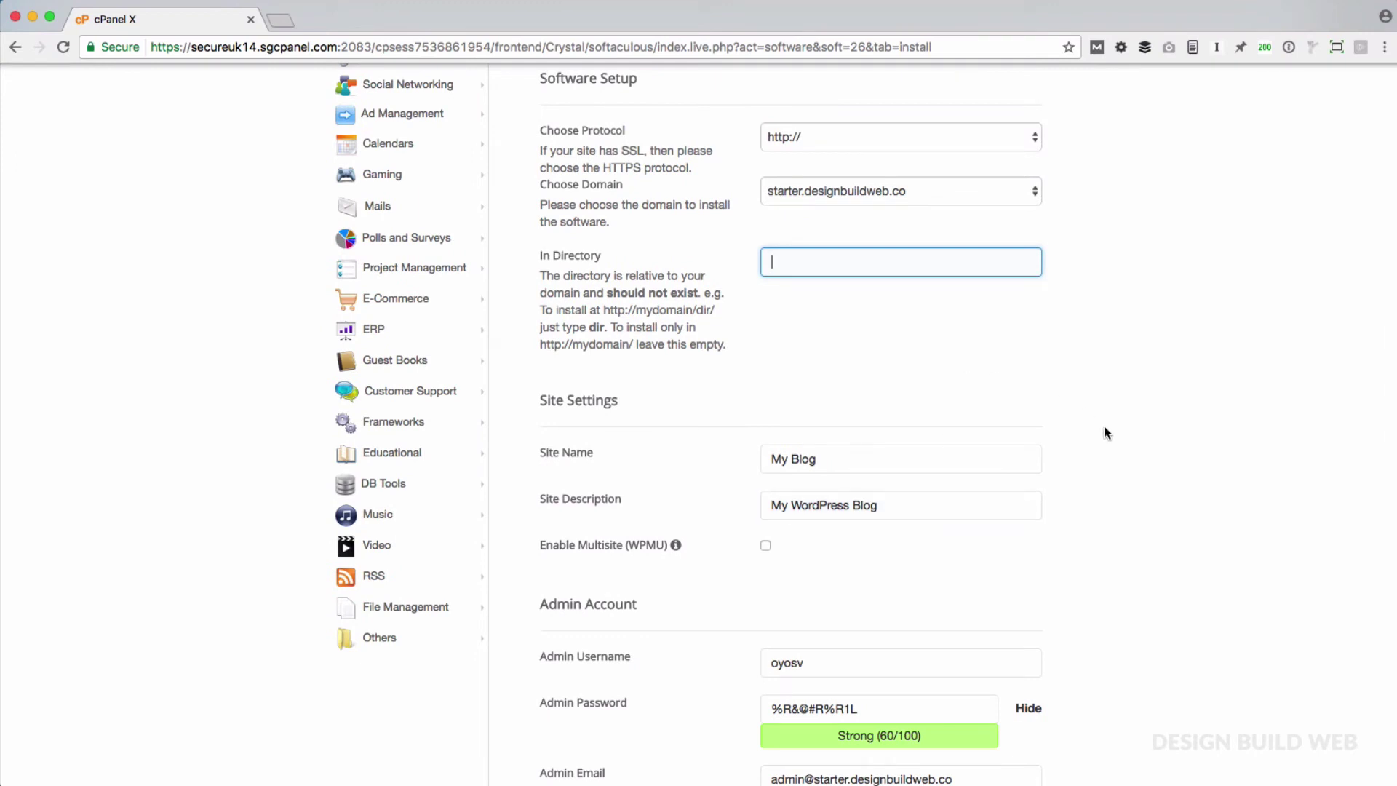
pyautogui.tripleClick(998, 470)
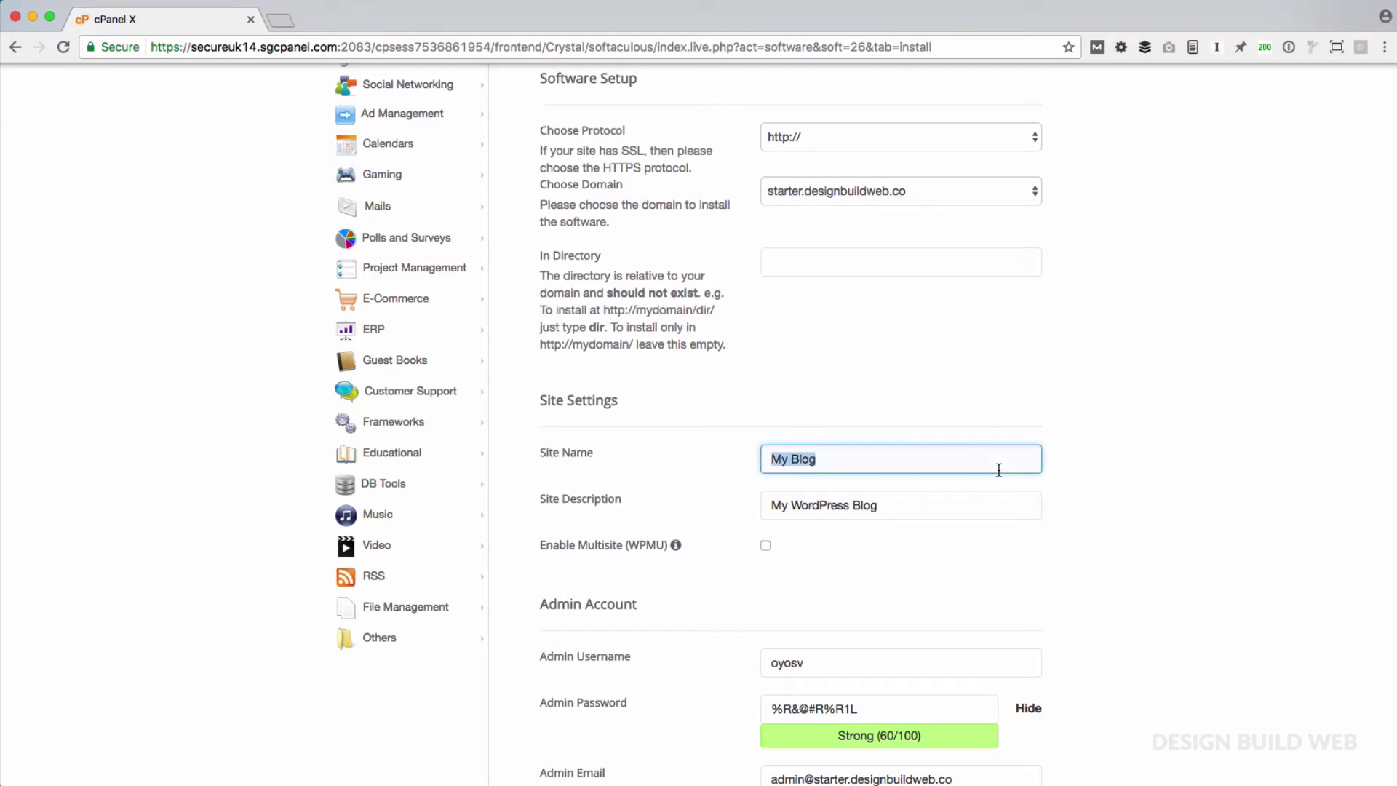
pyautogui.write('Star')
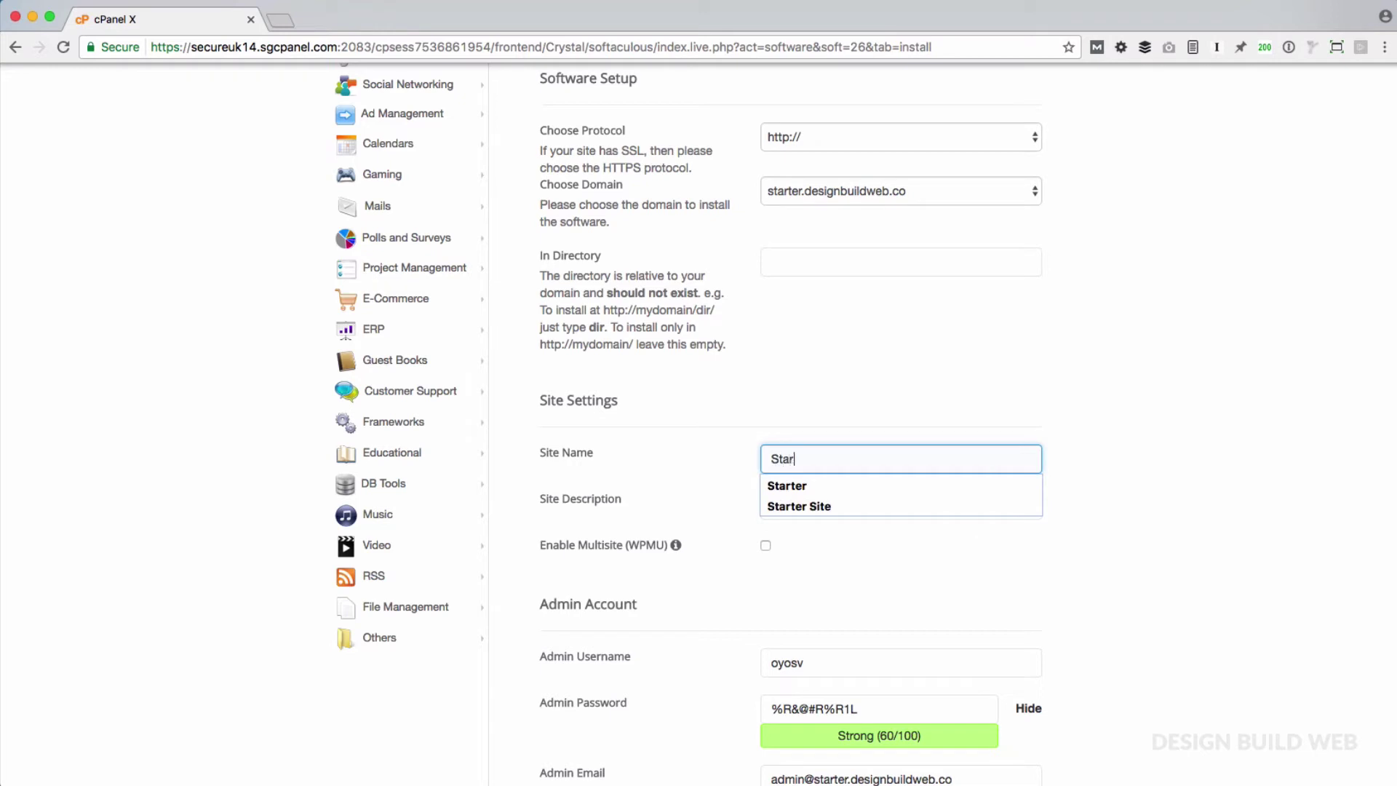
pyautogui.press('Down')
pyautogui.press('Down')
pyautogui.click(990, 505)
# Set the Site Description to 'My default starter site'
pyautogui.click(982, 504)
pyautogui.tripleClick(879, 504)
pyautogui.click(880, 504)
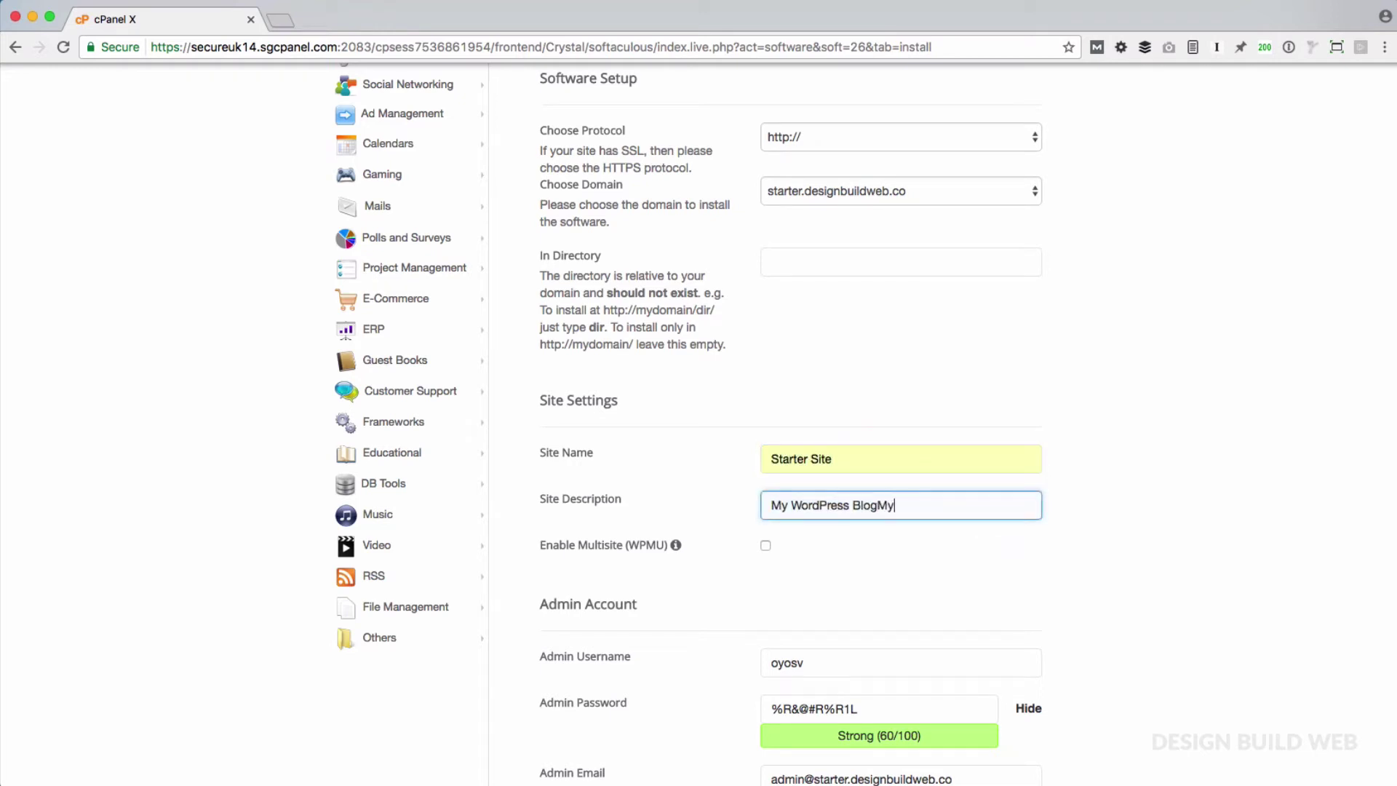
pyautogui.tripleClick(890, 504)
pyautogui.write('My')
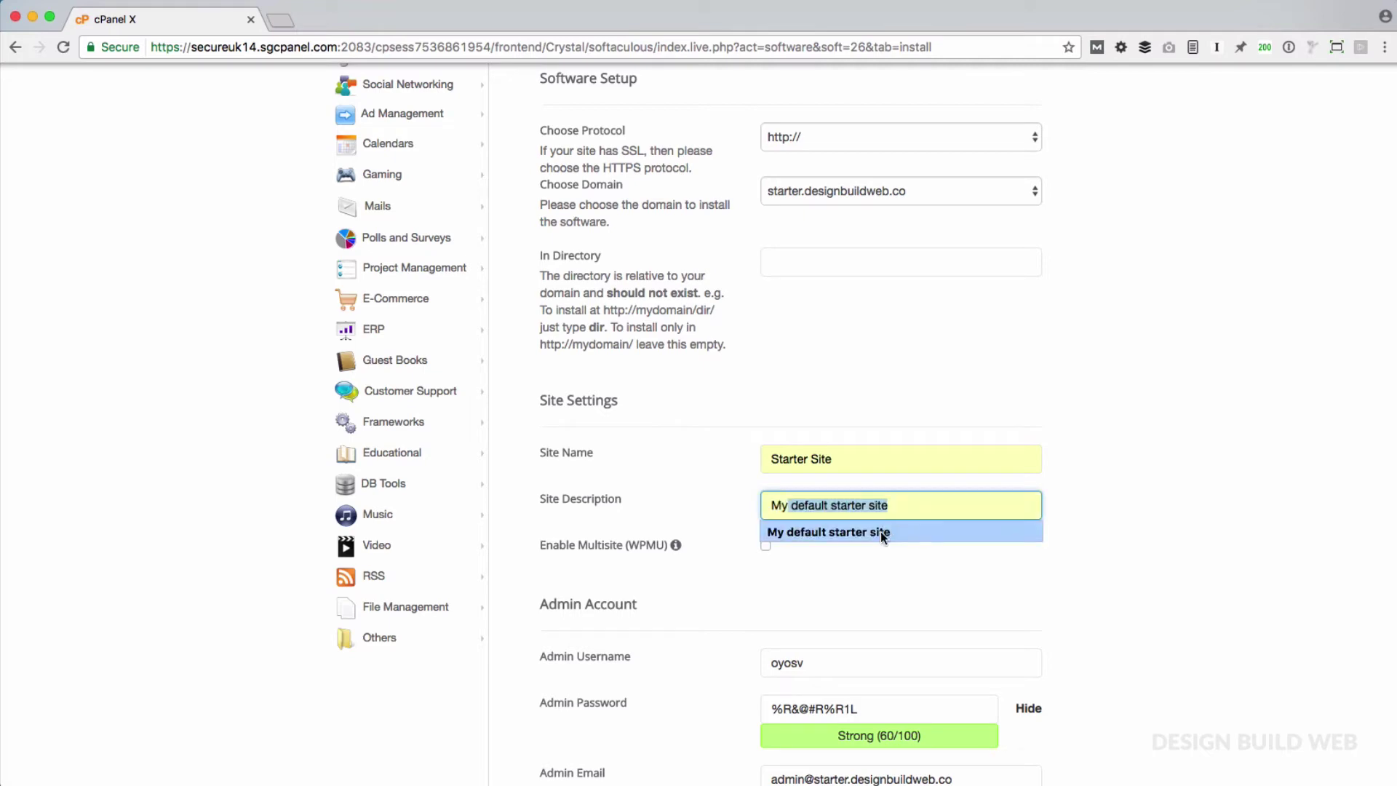
pyautogui.click(880, 531)
# Replace the admin username with the suggested one, keeping the generated admin password
pyautogui.scroll(-5, 1118, 583)
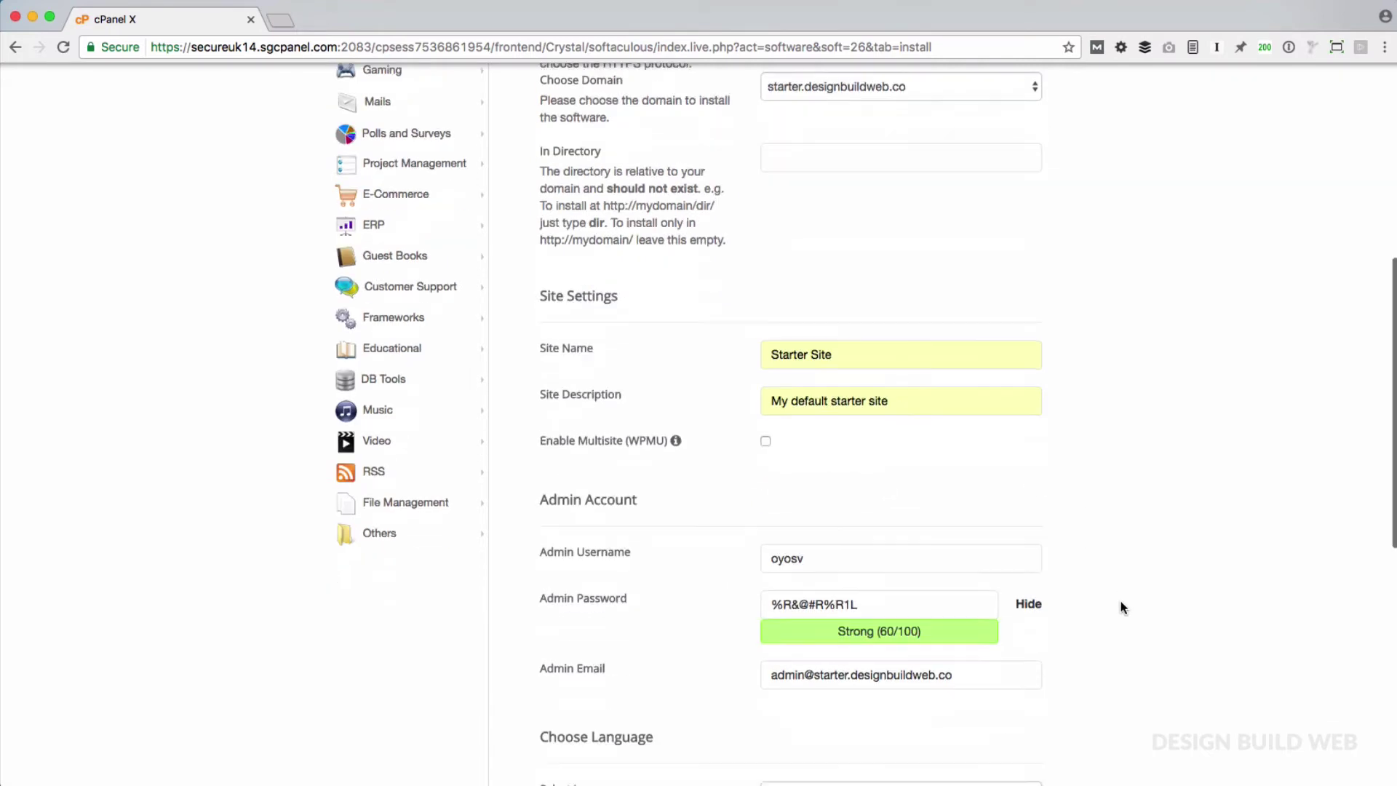
pyautogui.click(870, 511)
pyautogui.doubleClick(870, 513)
pyautogui.write('star')
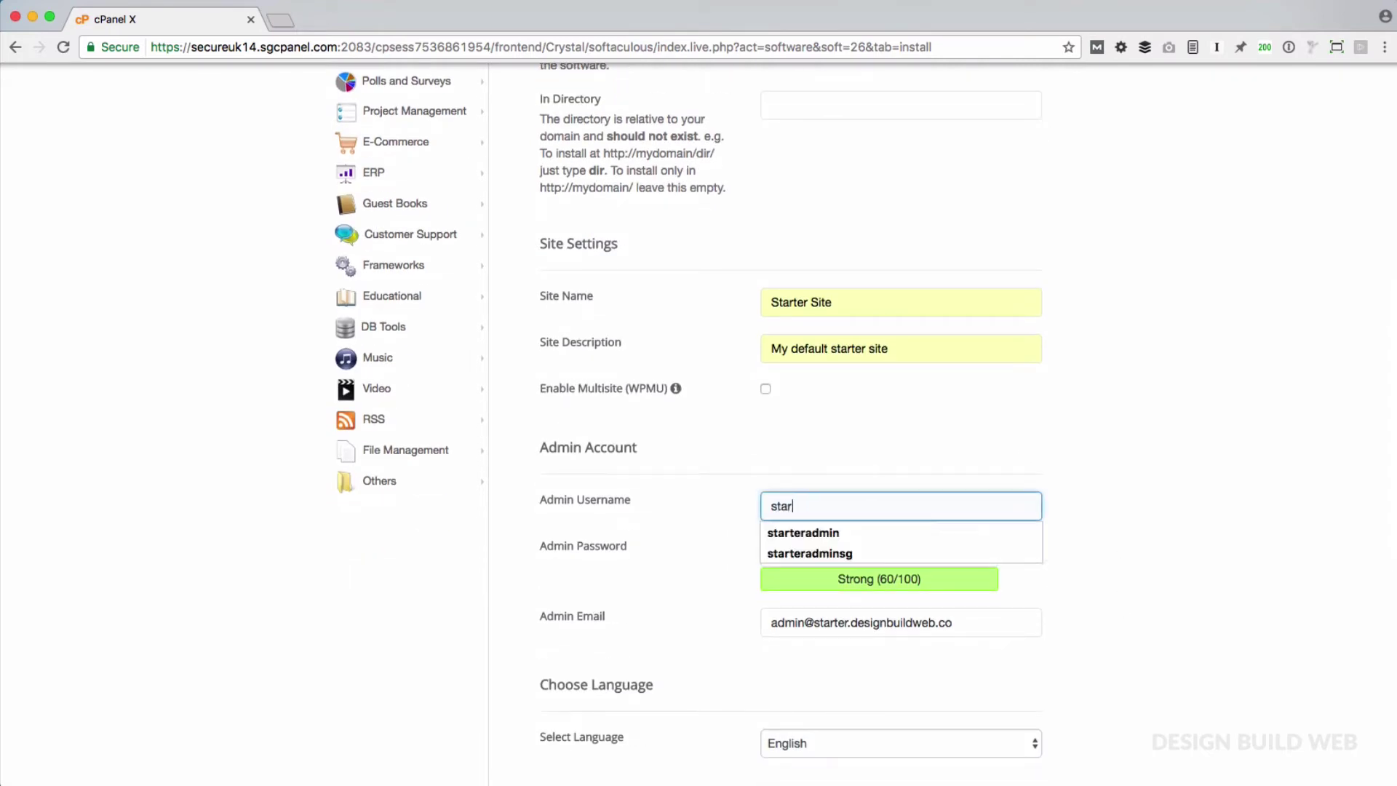
pyautogui.write('t')
pyautogui.press('Down')
pyautogui.press('Return')
pyautogui.click(864, 546)
pyautogui.click(845, 556)
pyautogui.tripleClick(844, 556)
pyautogui.click(1171, 579)
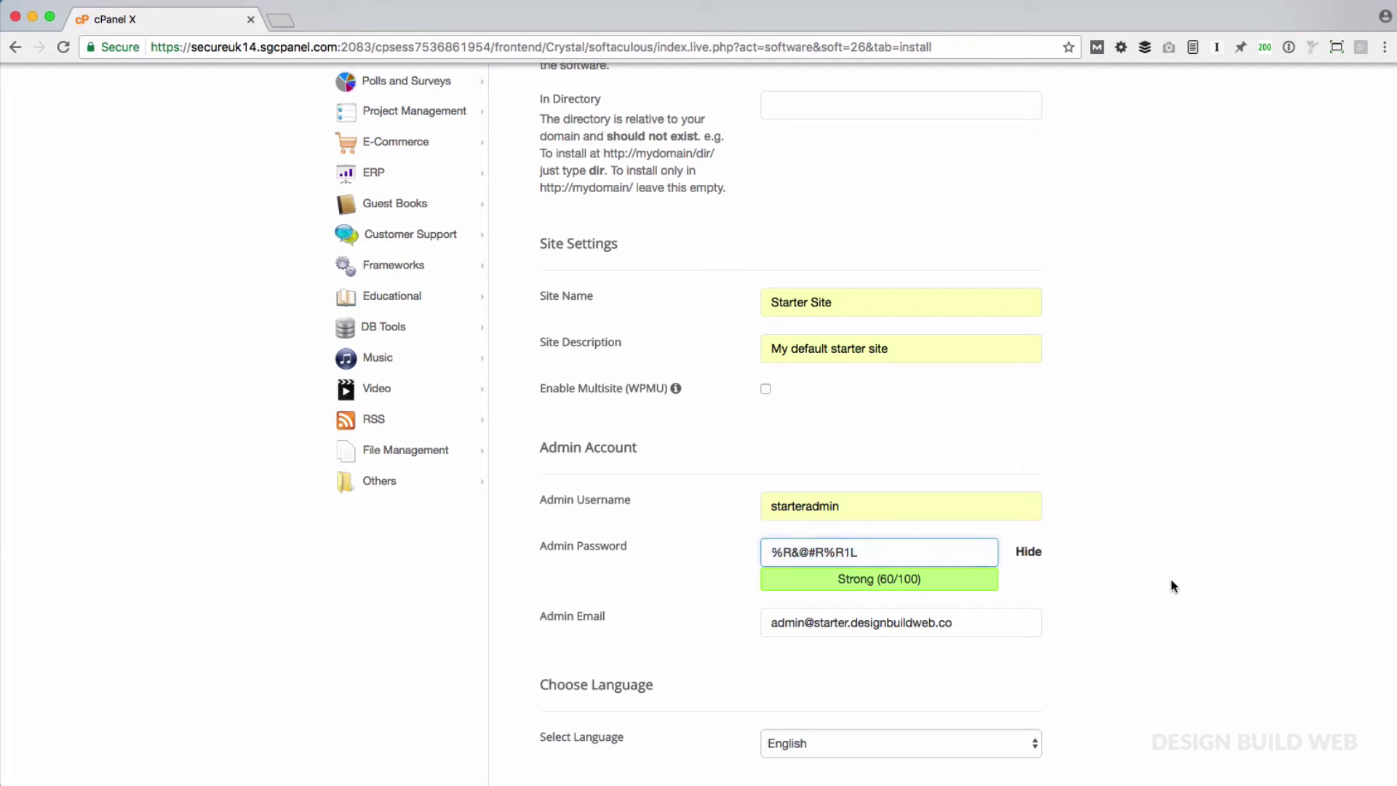
# Replace the admin e-mail with the suggested address
pyautogui.click(970, 622)
pyautogui.tripleClick(970, 622)
pyautogui.write('hello')
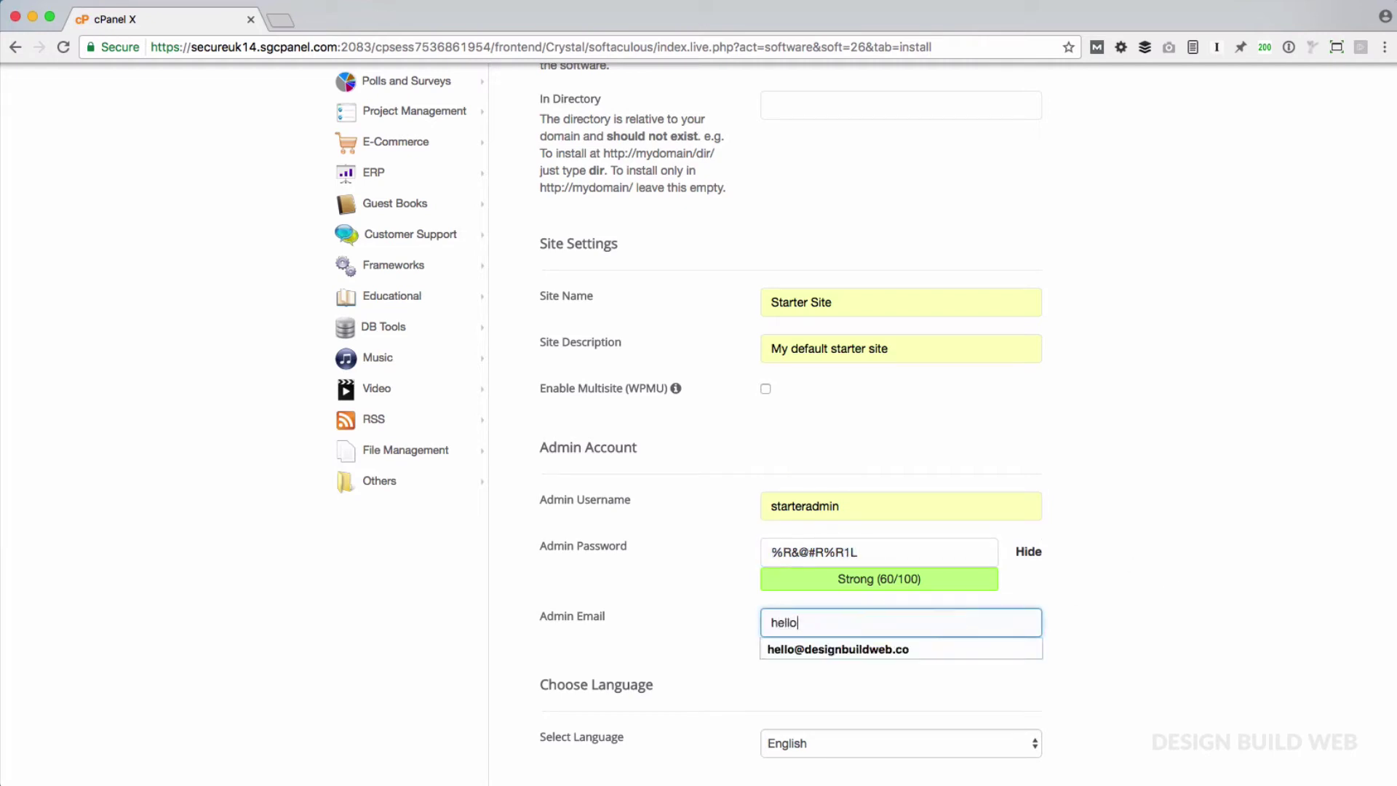
pyautogui.press('Down')
pyautogui.press('Return')
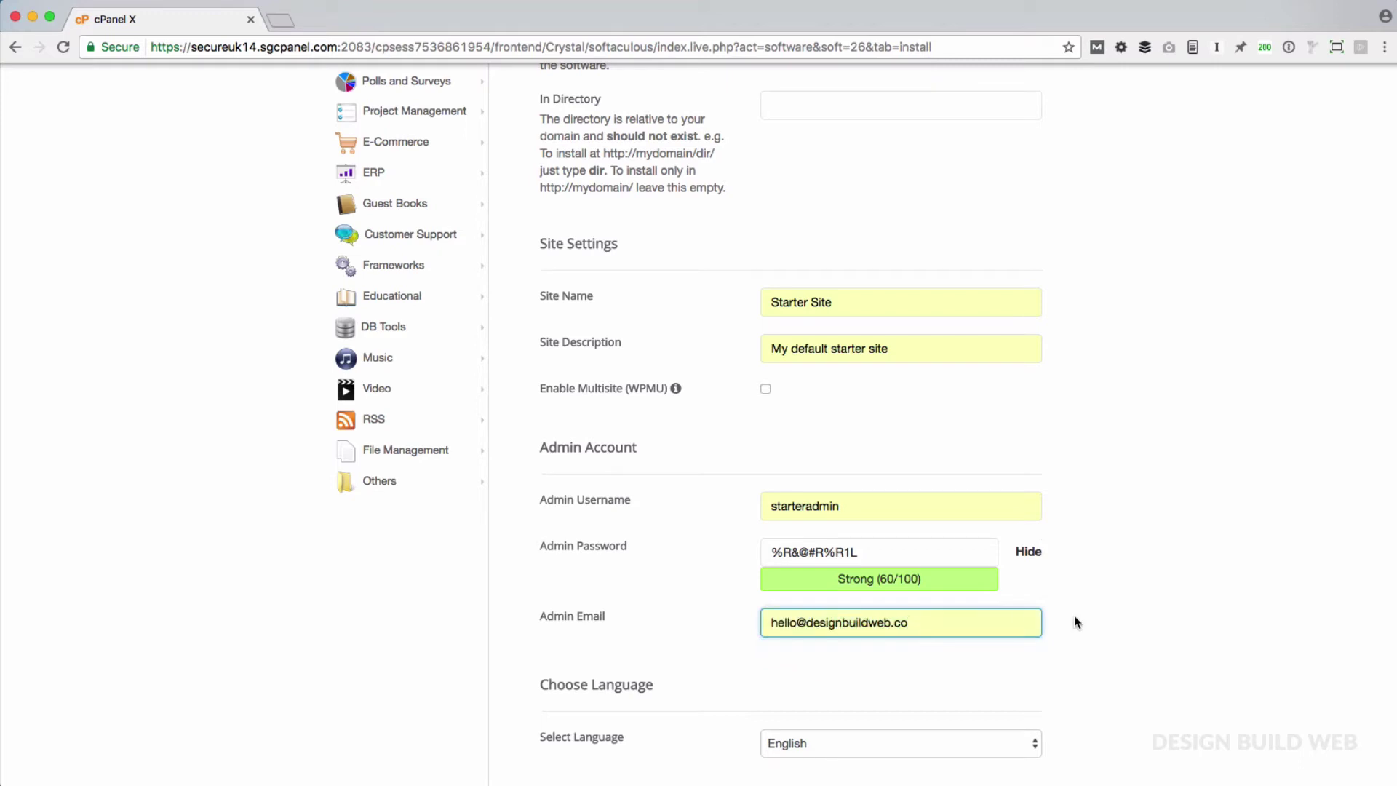
pyautogui.scroll(-3, 1075, 617)
pyautogui.scroll(-5, 1075, 620)
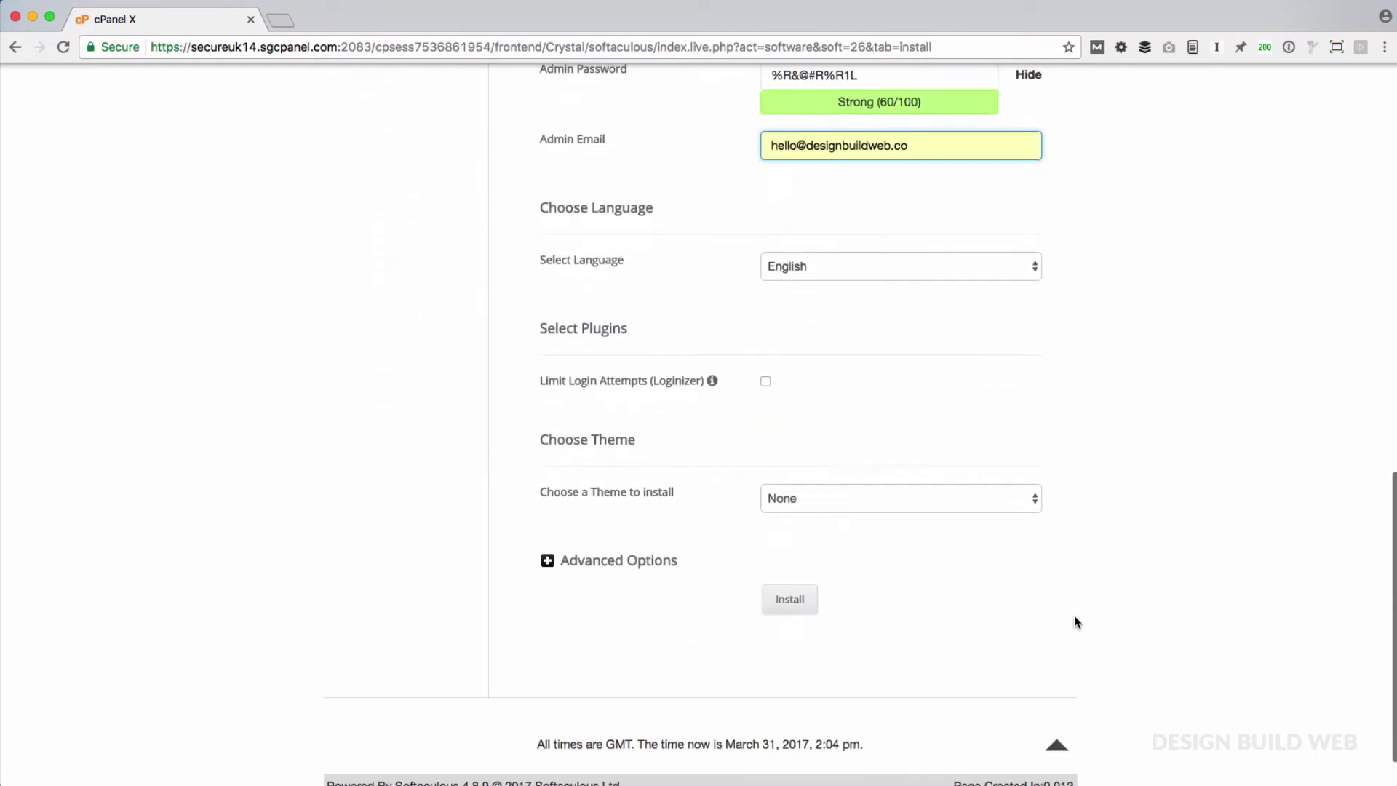
pyautogui.click(933, 612)
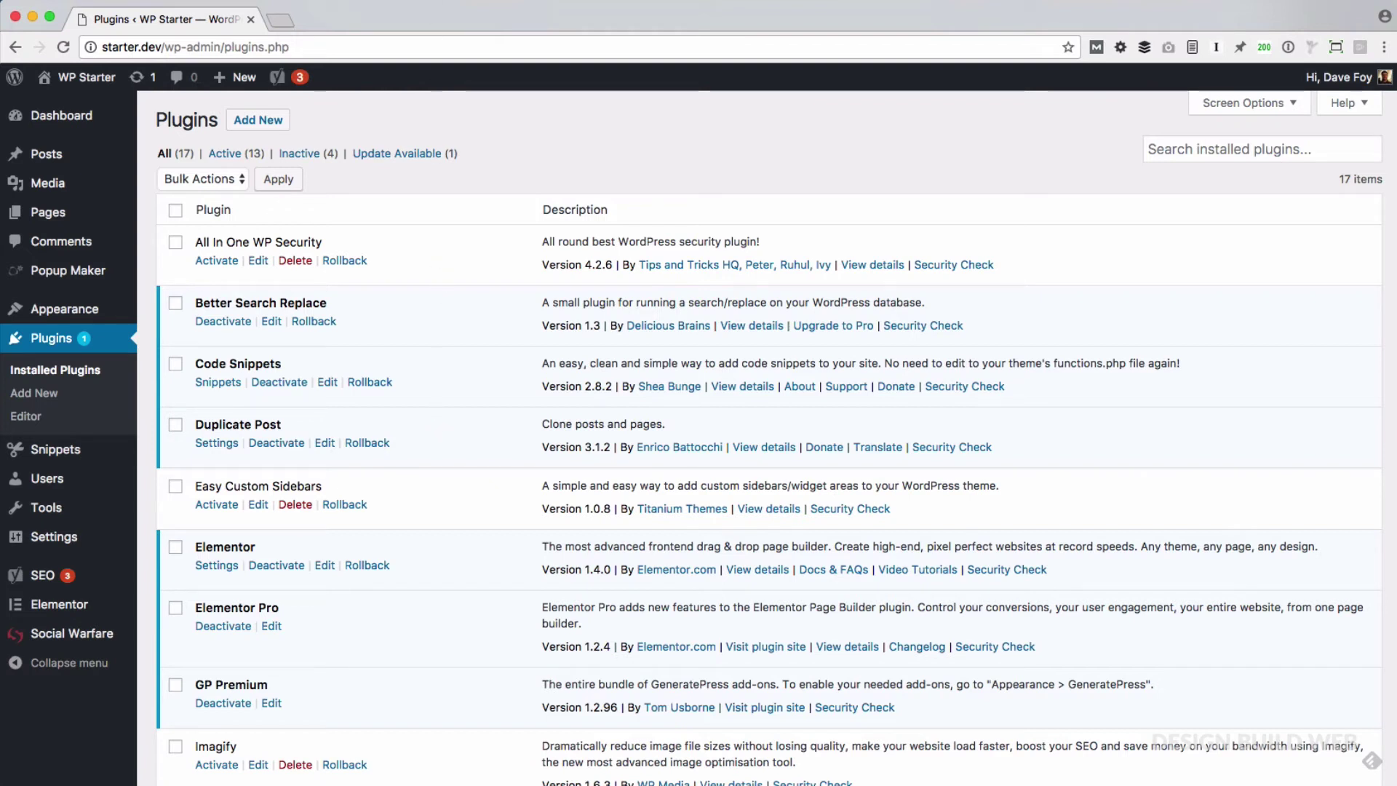
# Go to the starter site's Add New plugin page
pyautogui.click(280, 121)
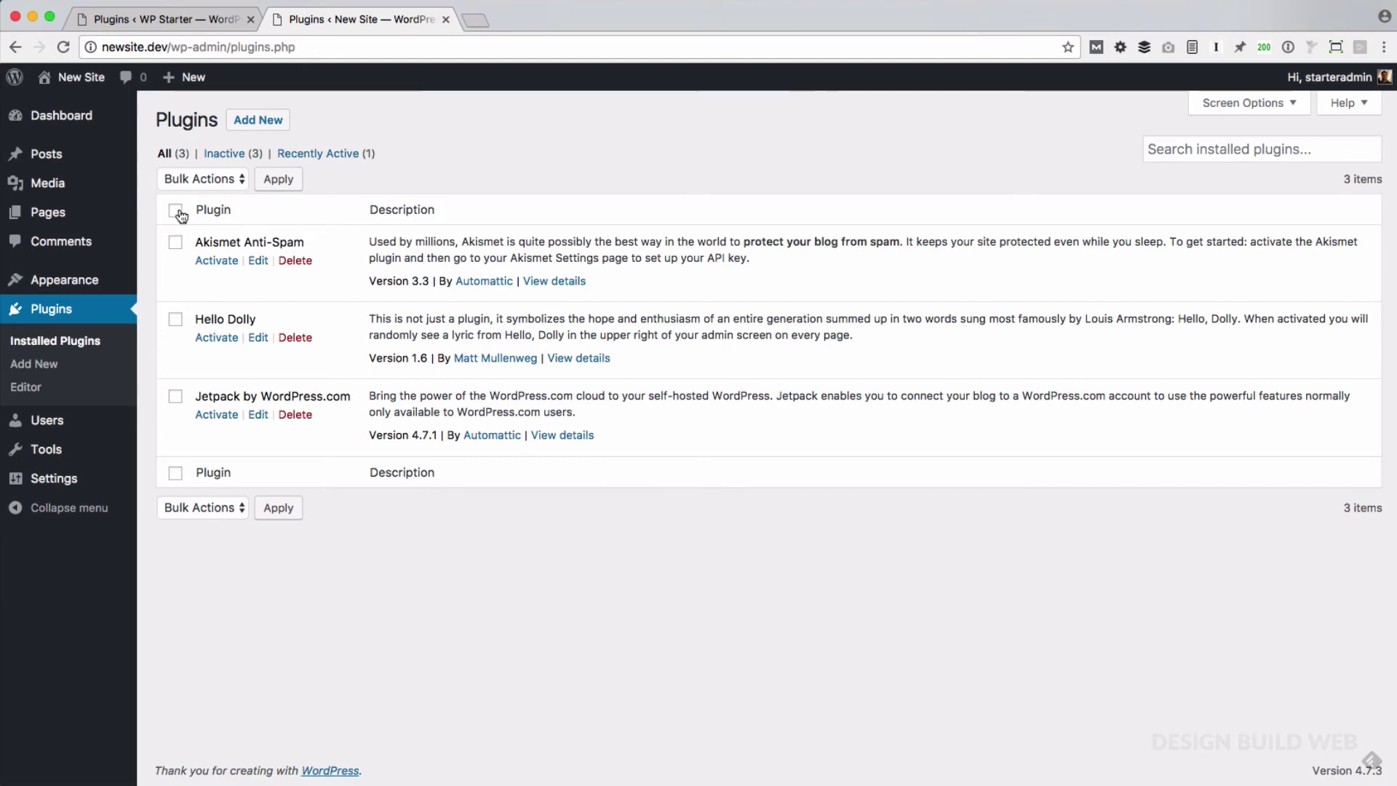
# Bulk-delete Akismet Anti-Spam, Hello Dolly and Jetpack from the new site
pyautogui.click(175, 211)
pyautogui.click(187, 182)
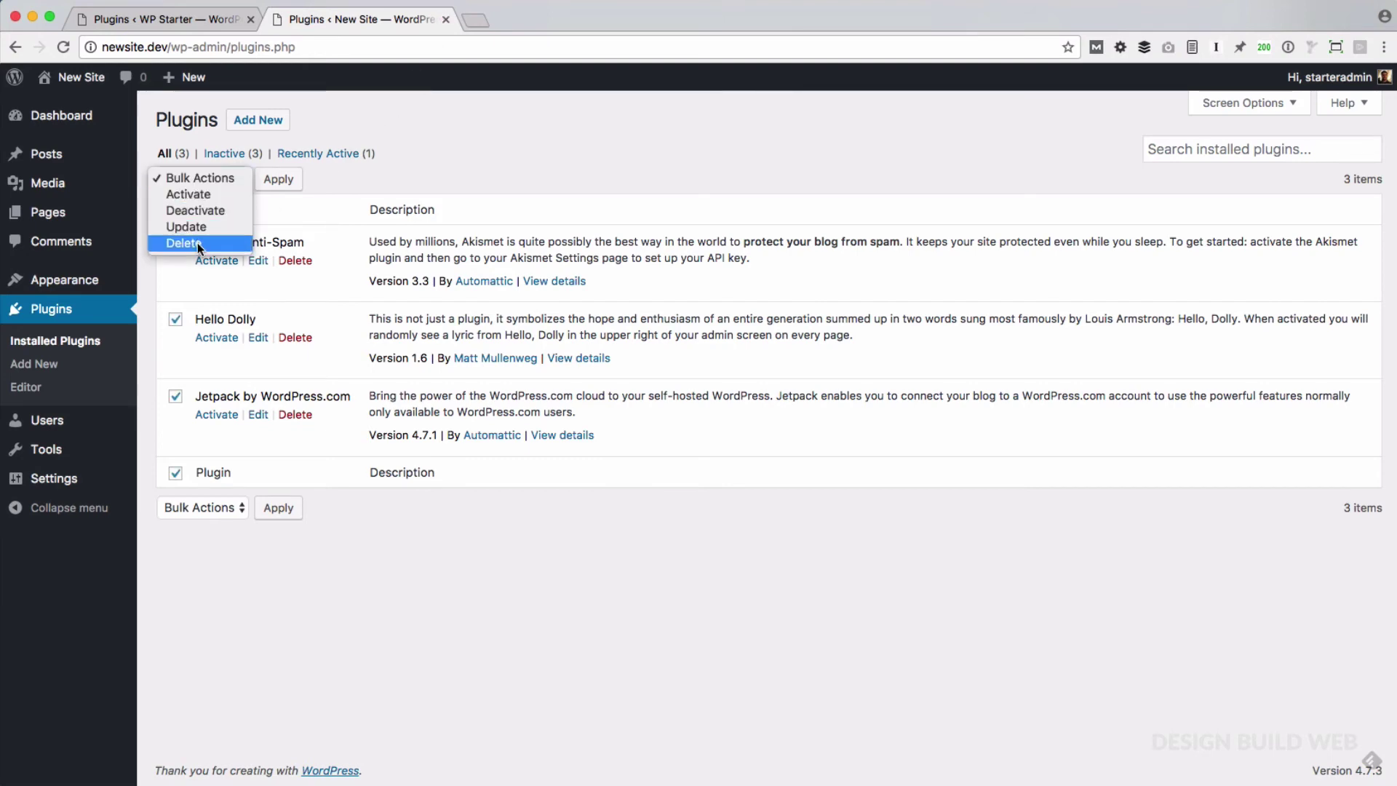
pyautogui.click(289, 195)
pyautogui.click(281, 181)
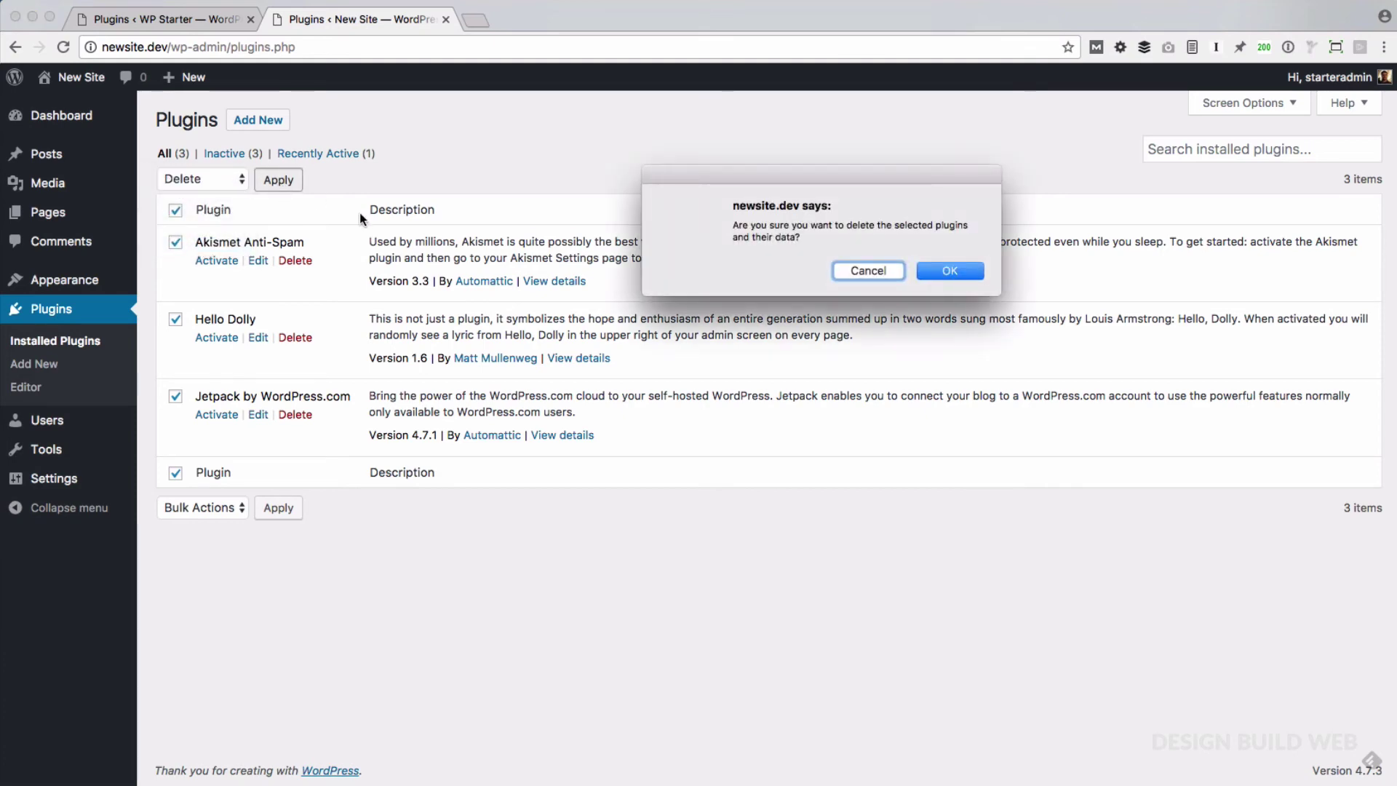
pyautogui.press('Return')
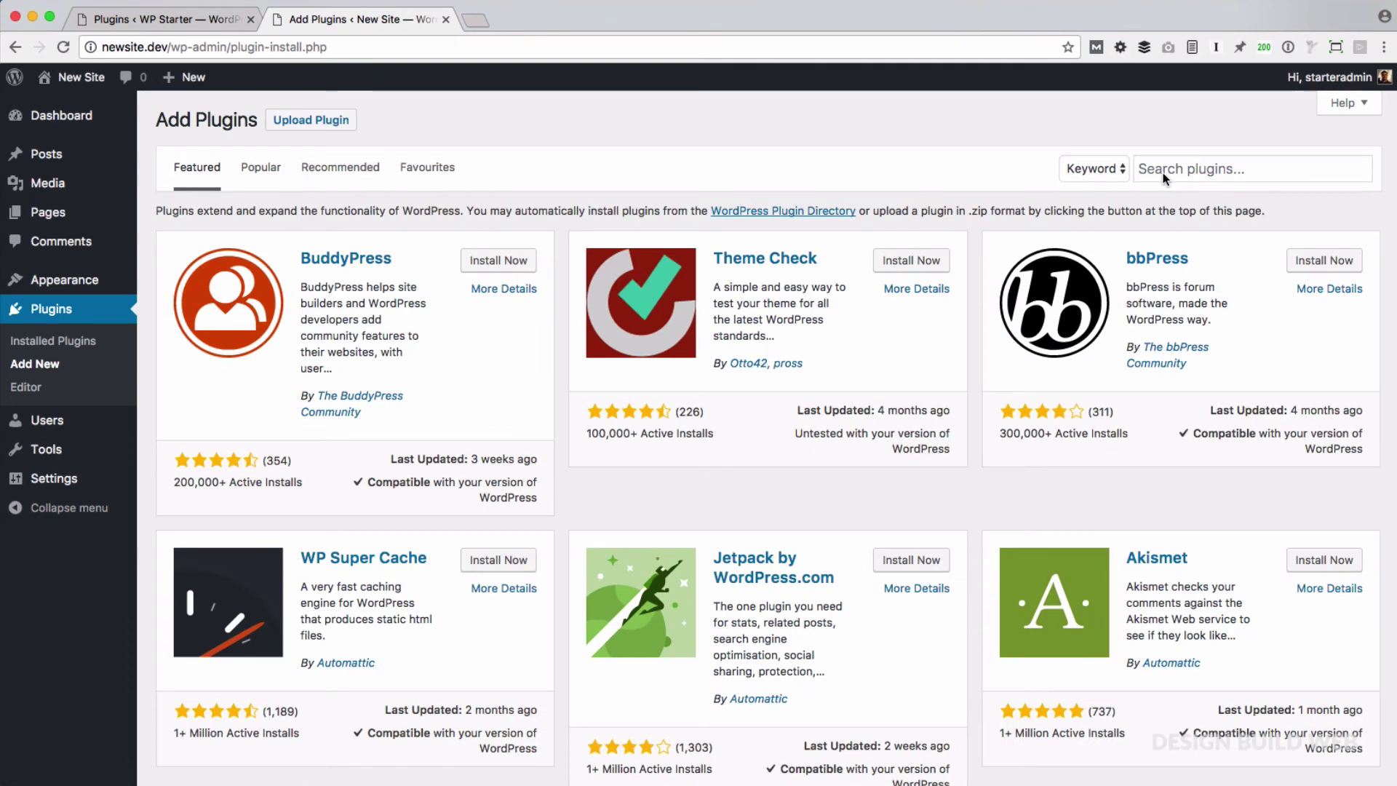
# Search 'all in one migration', then install and activate All-in-One WP Migration
pyautogui.click(1163, 172)
pyautogui.write('all in one migration')
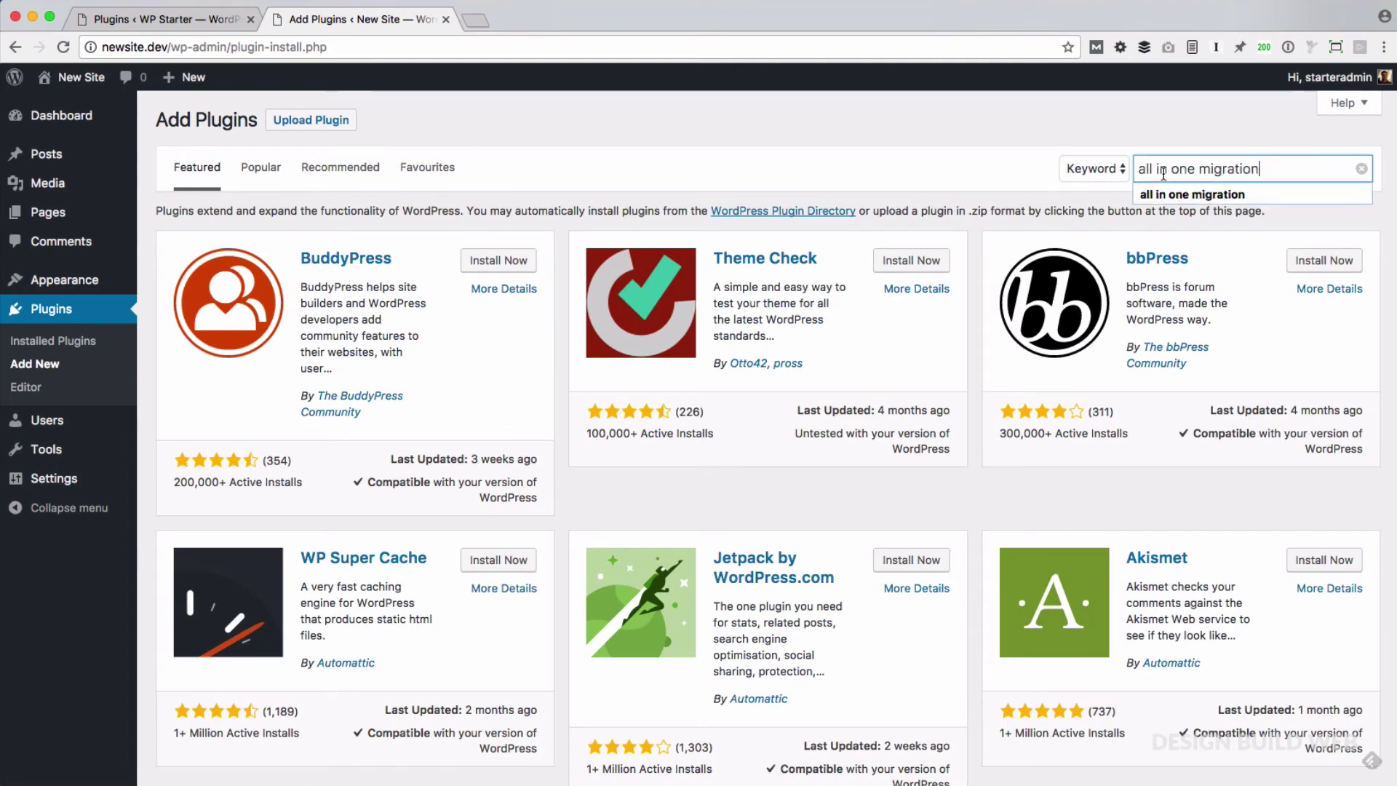
pyautogui.click(489, 258)
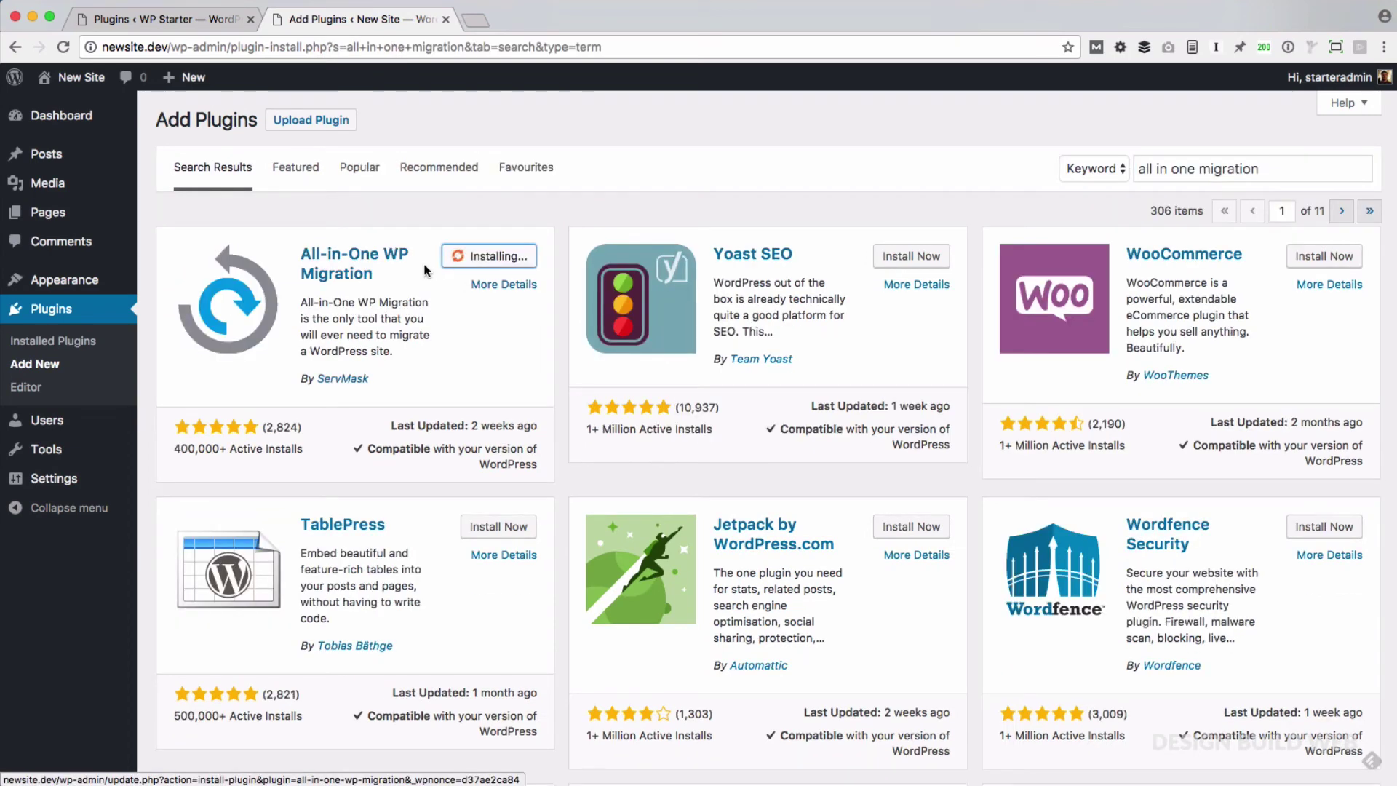
pyautogui.click(502, 256)
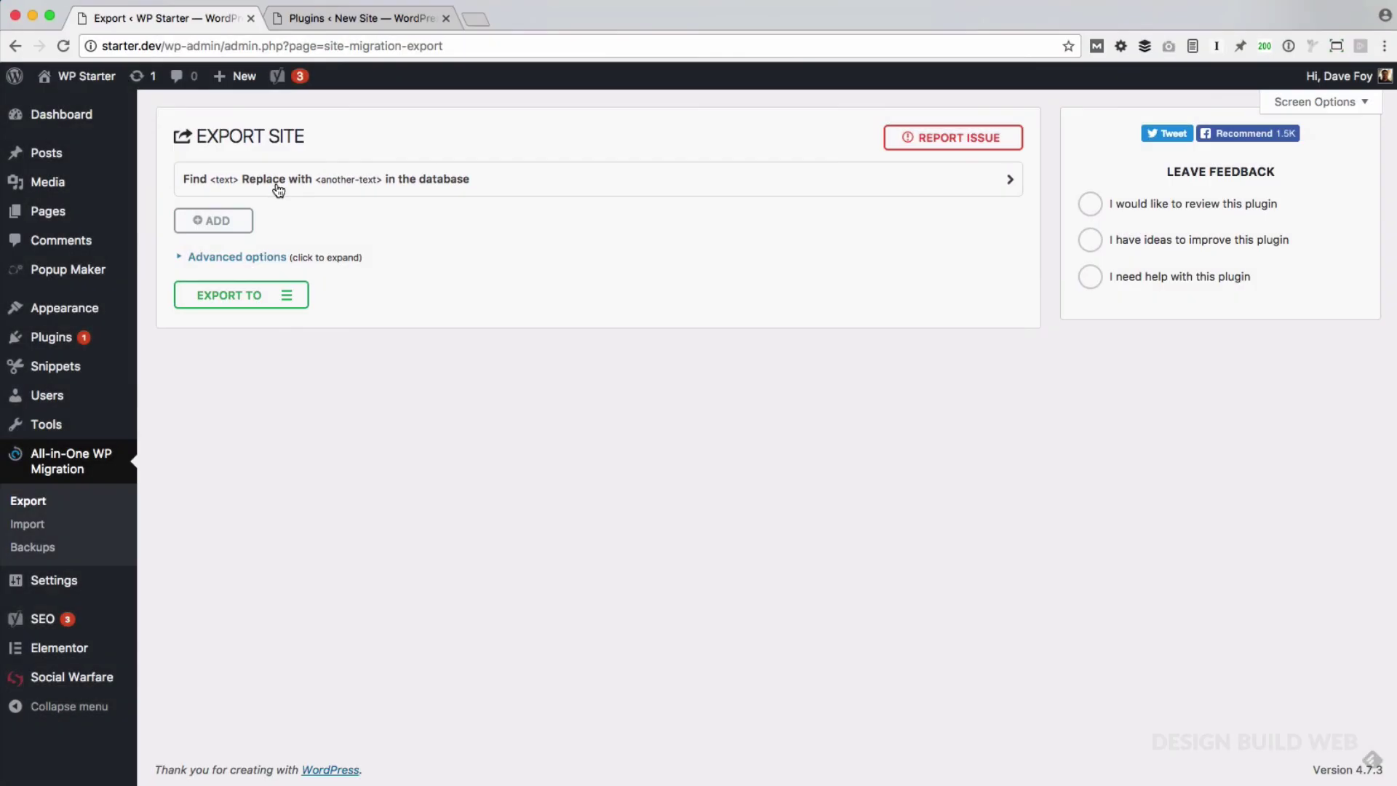
pyautogui.click(280, 192)
pyautogui.click(273, 209)
pyautogui.write('http')
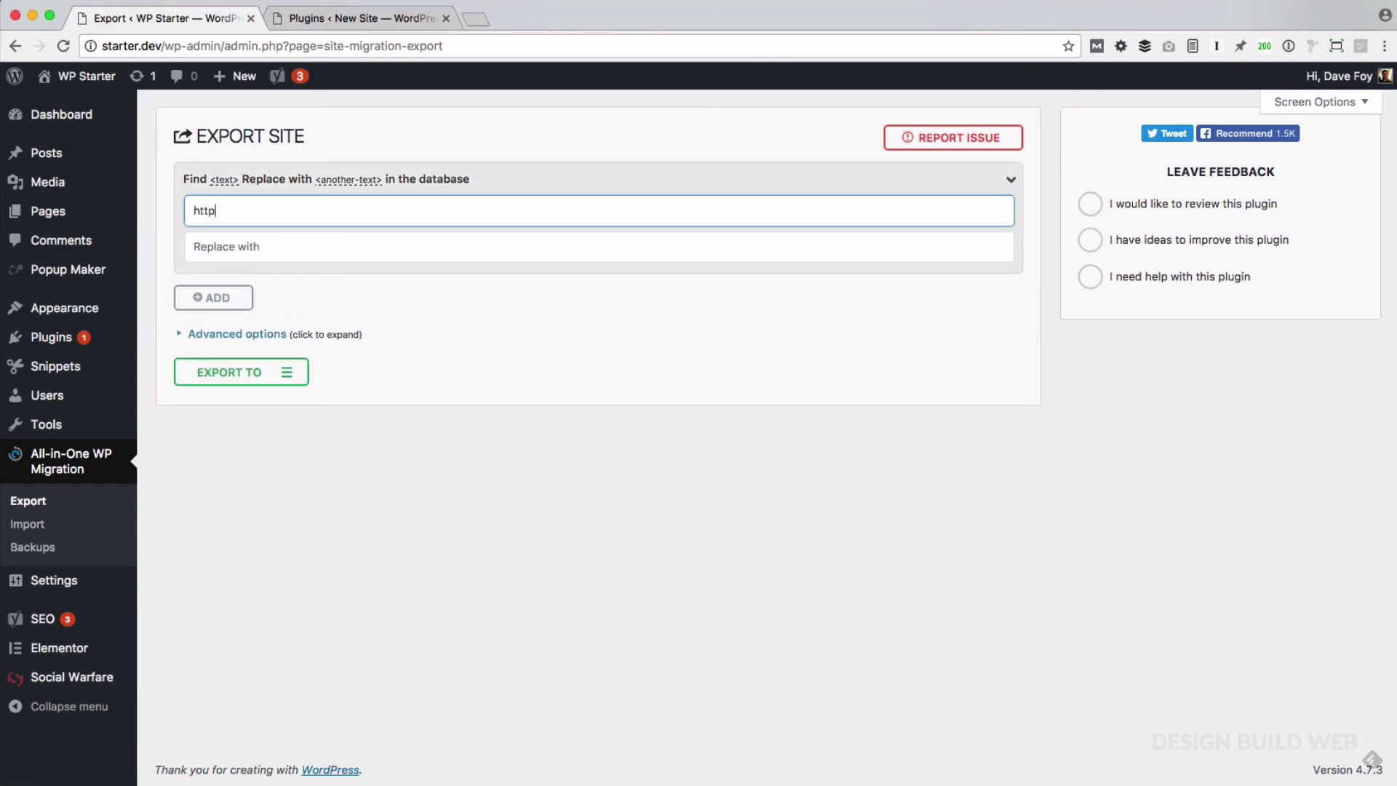
pyautogui.write('://starter.dev')
pyautogui.click(287, 254)
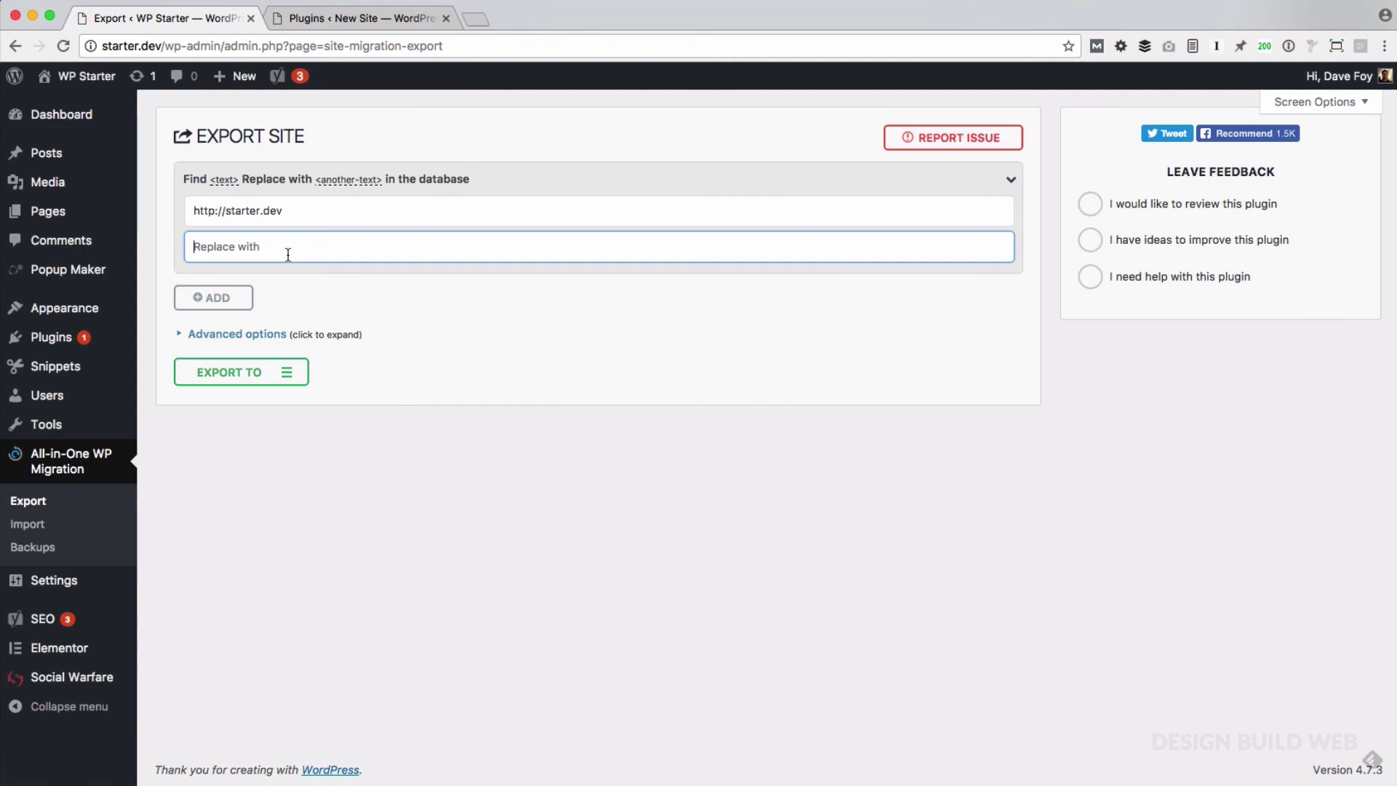
pyautogui.write('http://newclient.mydomain.com')
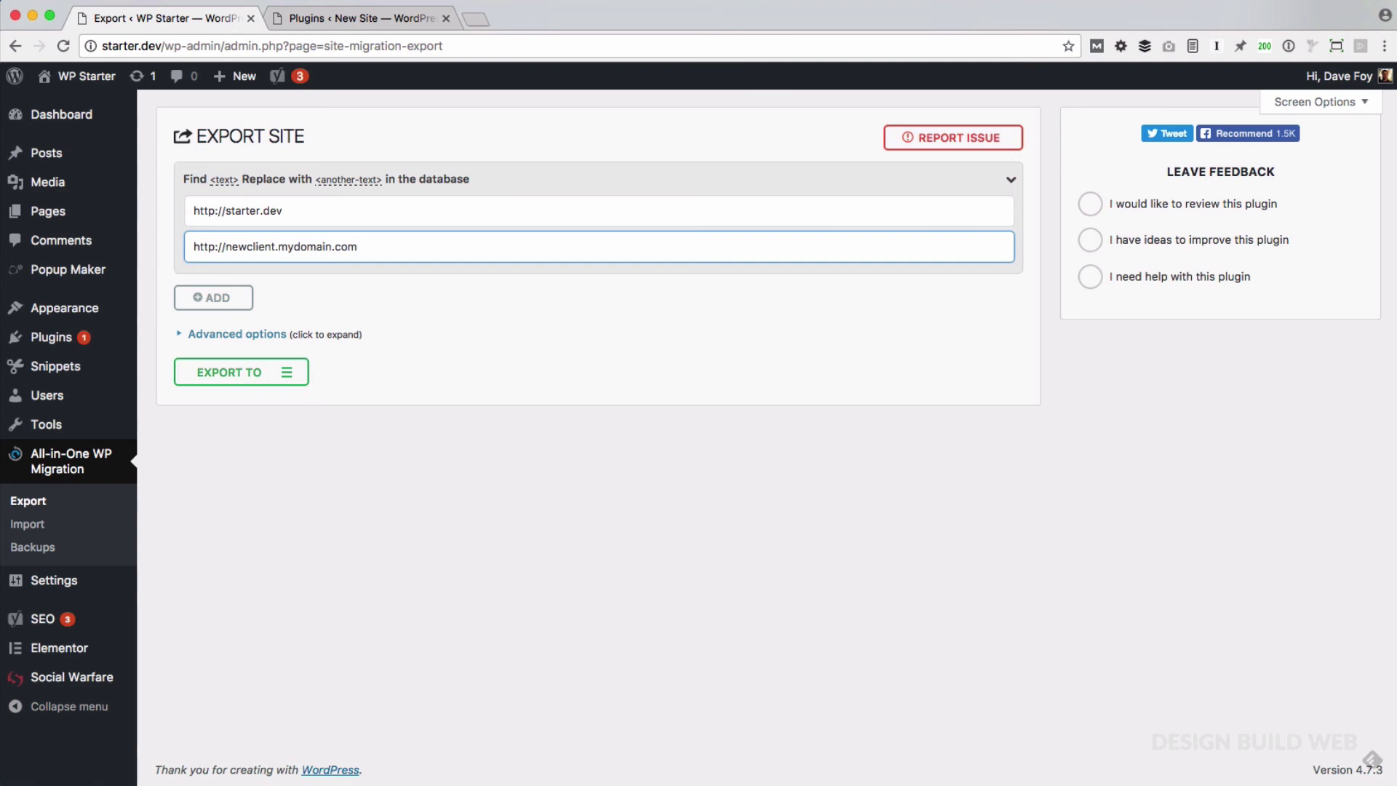
# Export the starter site to a file
pyautogui.click(260, 379)
pyautogui.click(211, 400)
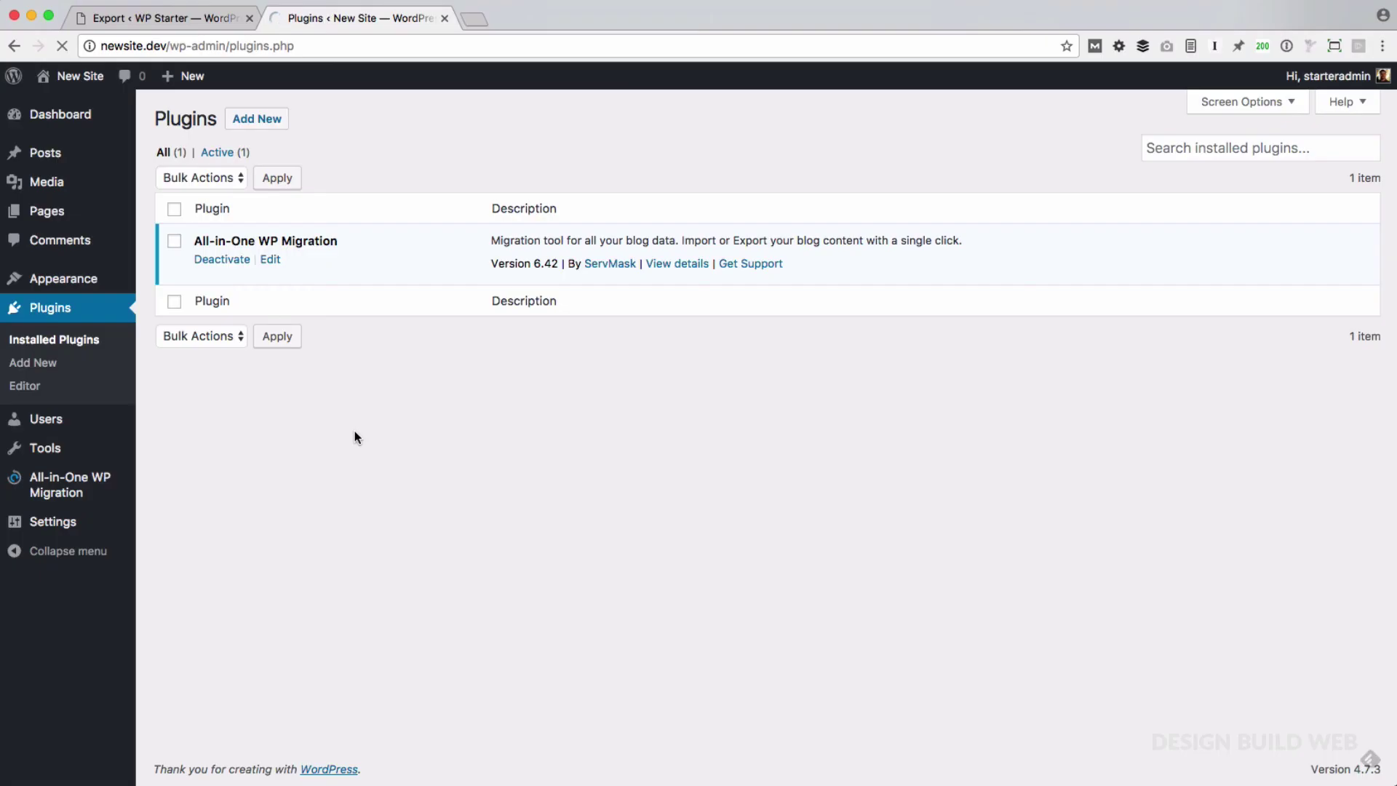
# Import the starter.dev .wpress file into the new site from File
pyautogui.moveTo(77, 493)
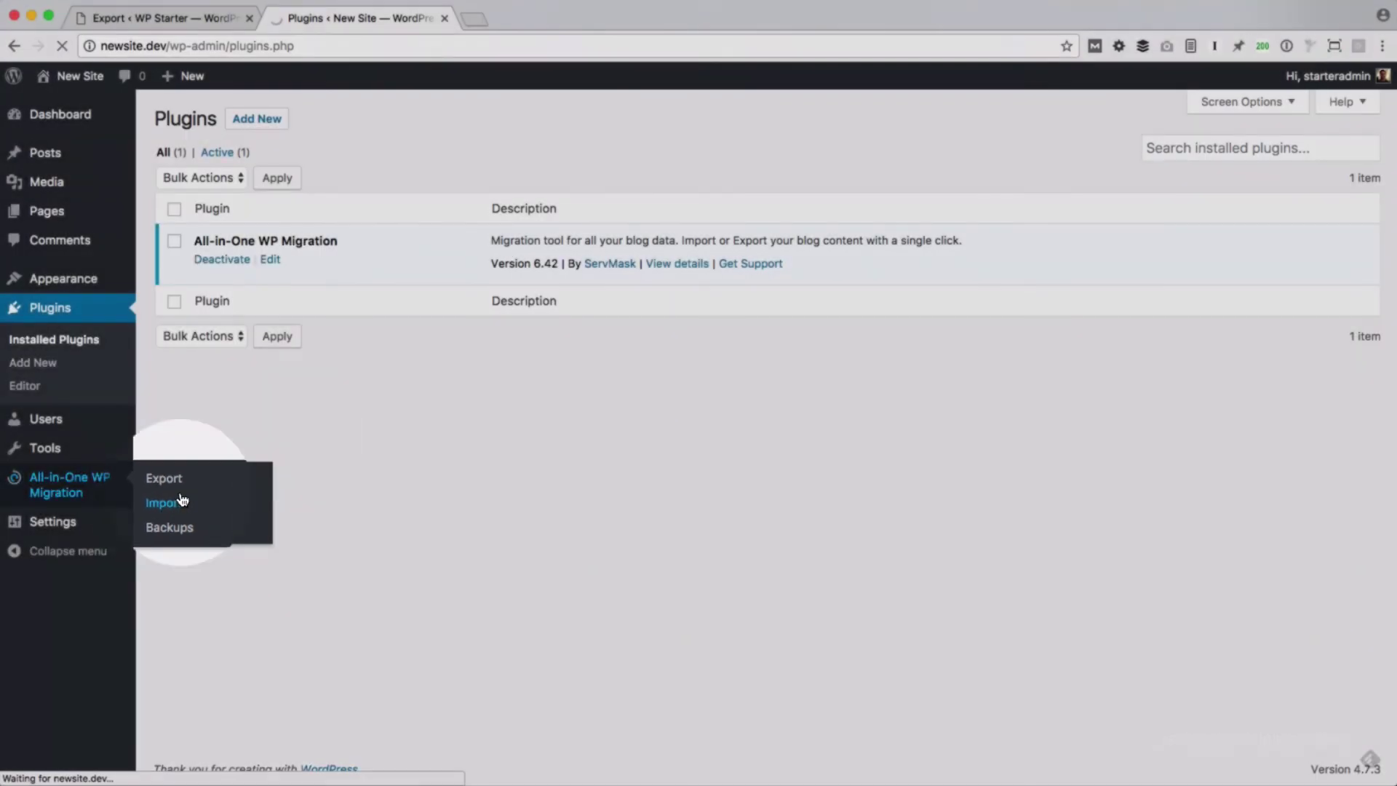
pyautogui.click(173, 496)
pyautogui.click(602, 314)
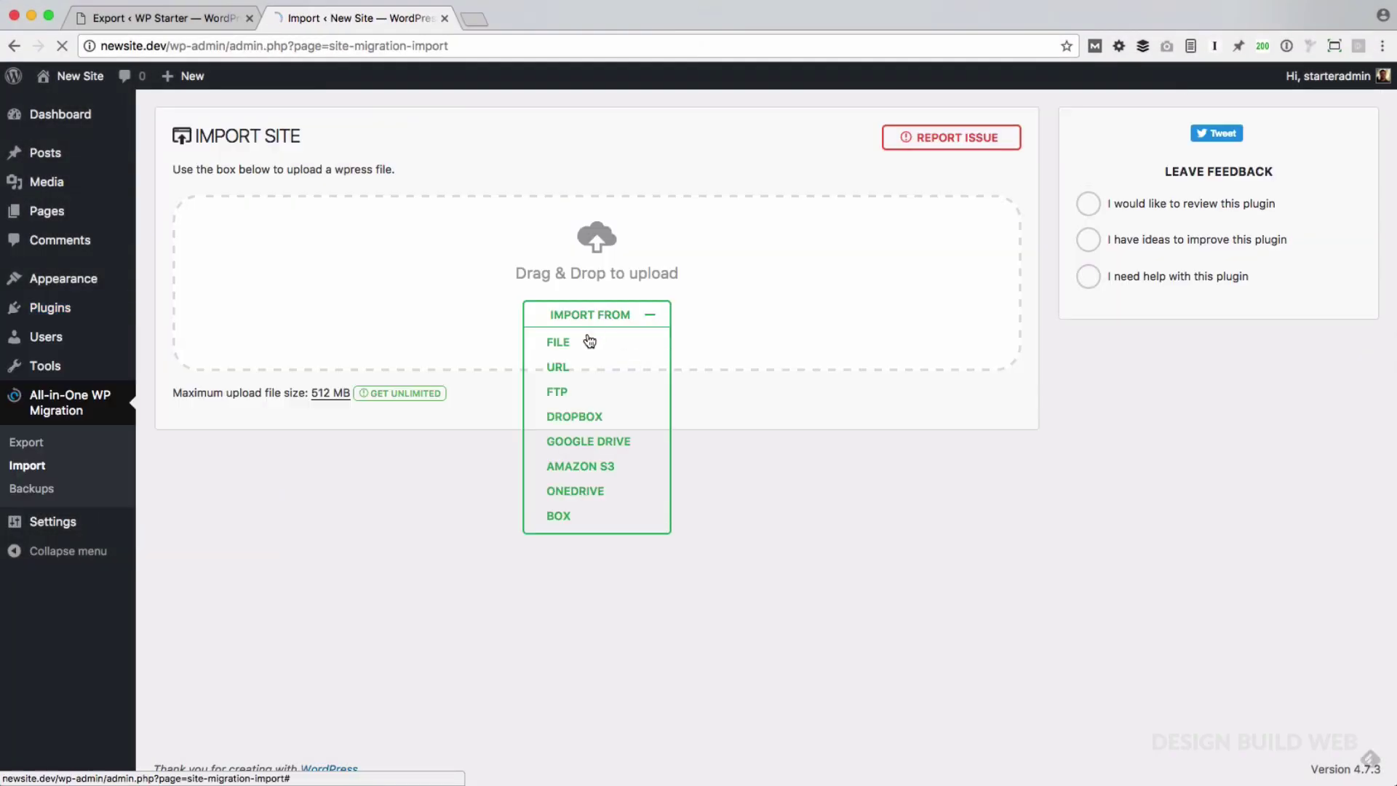
pyautogui.click(595, 342)
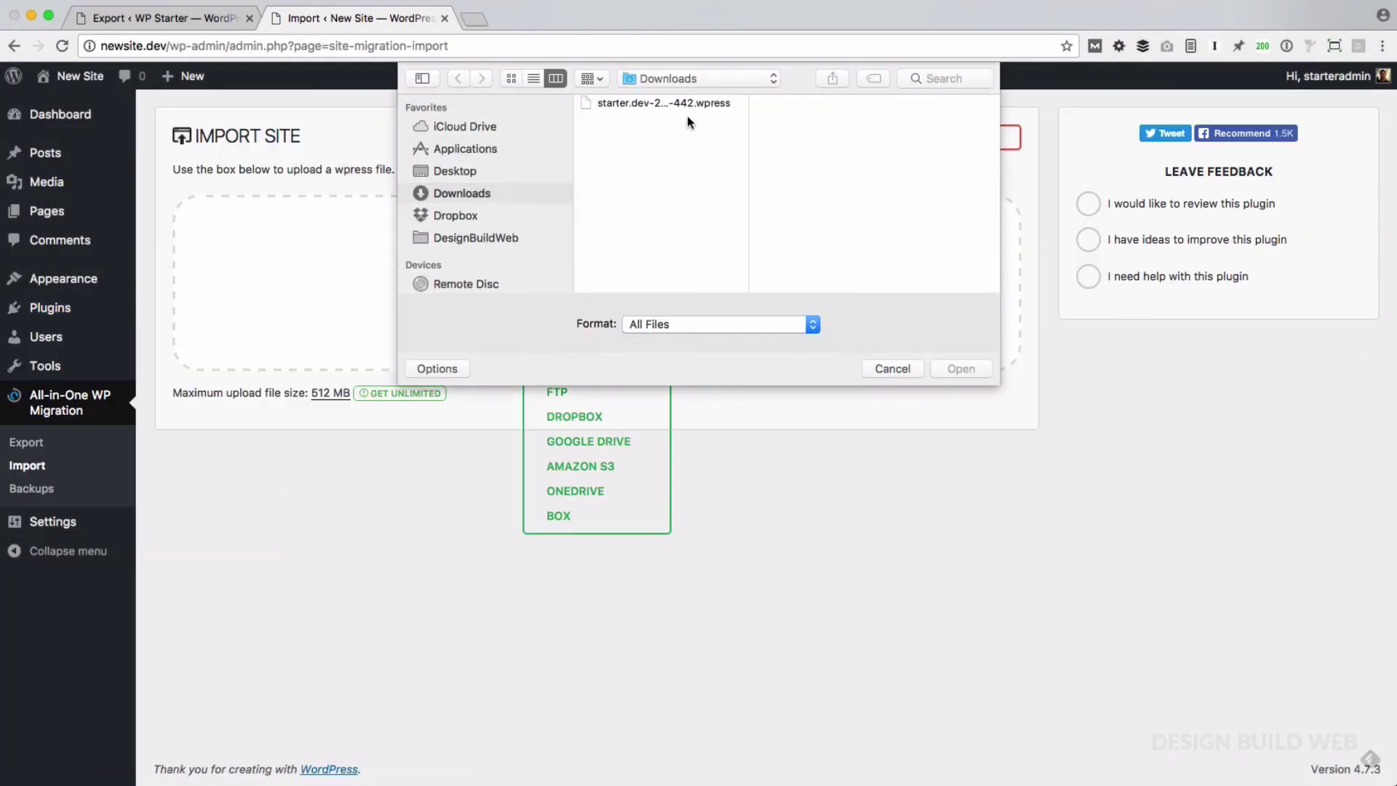
pyautogui.click(678, 104)
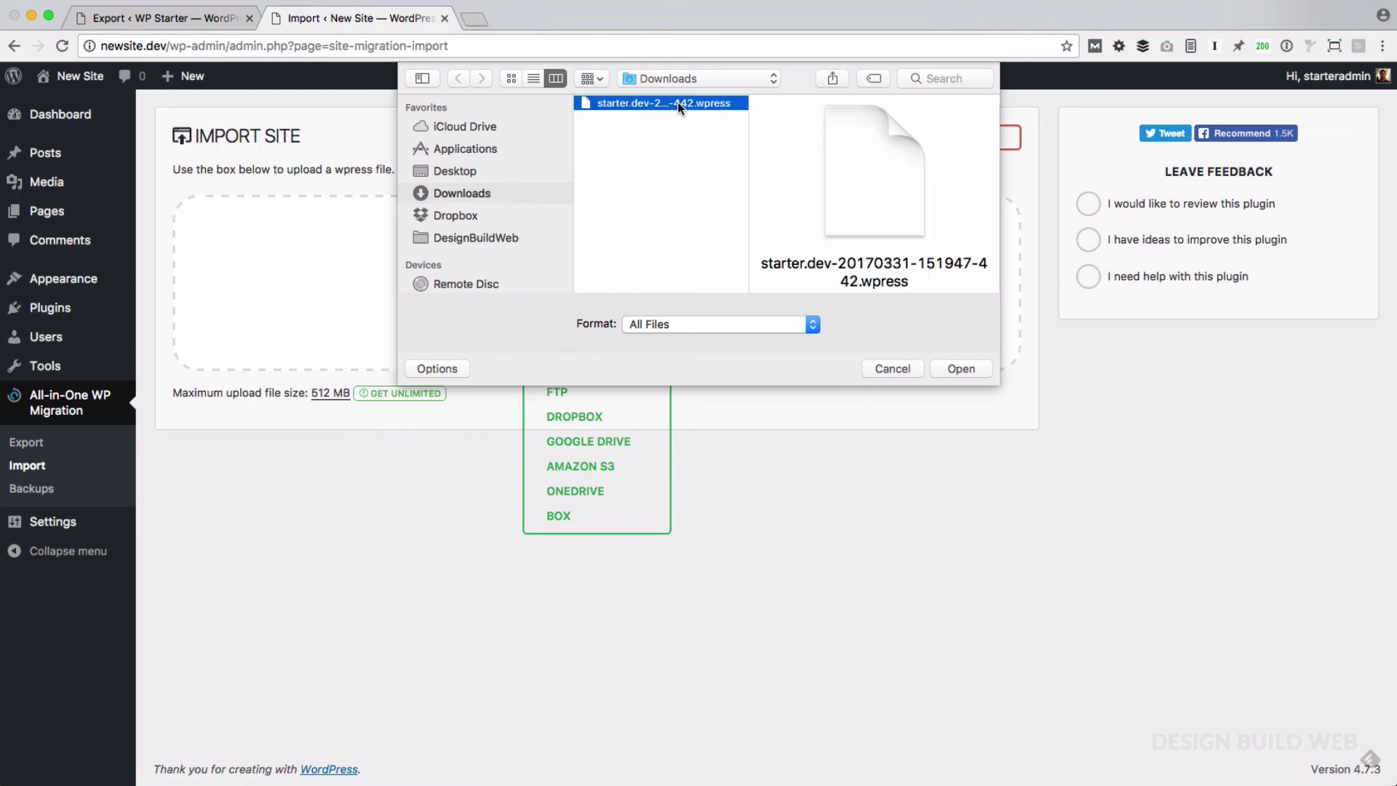
pyautogui.click(961, 369)
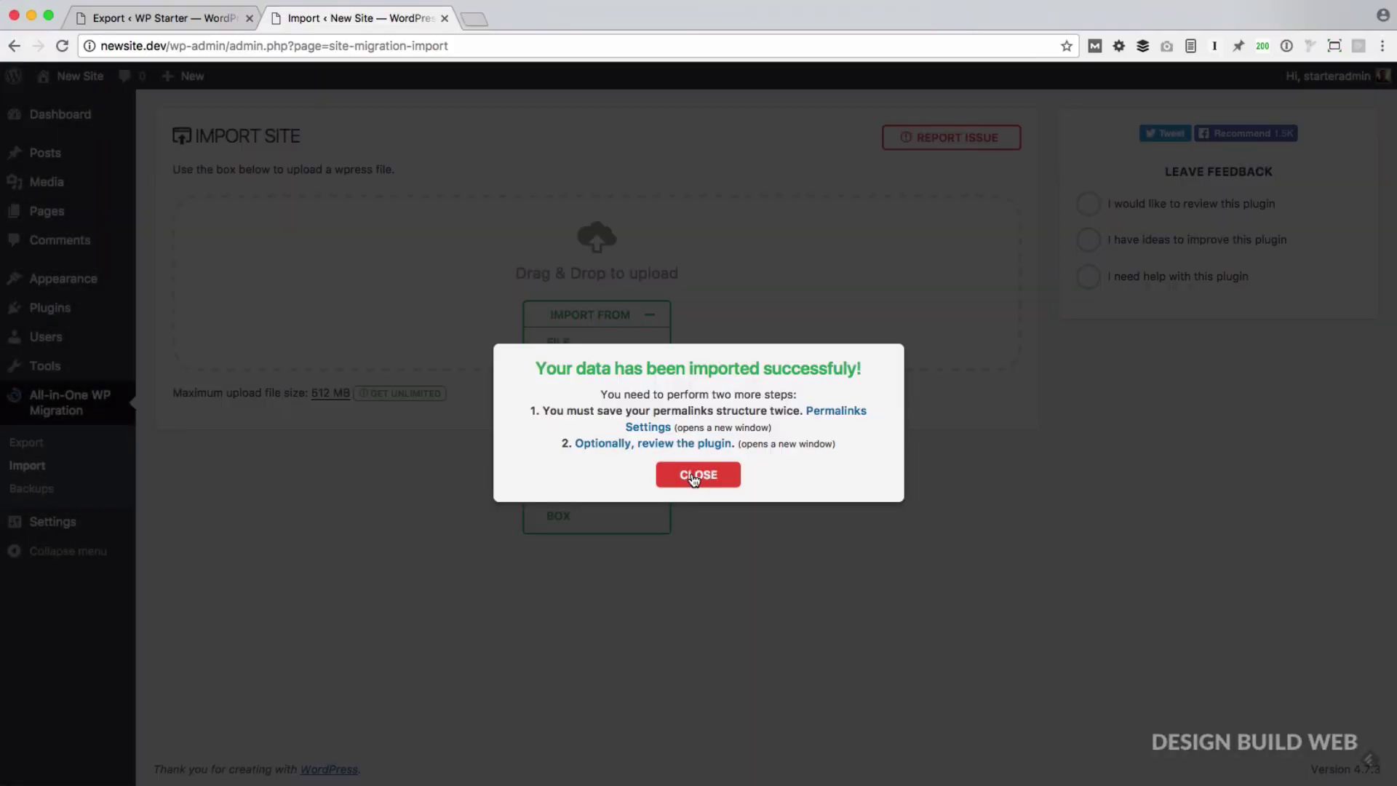
# Dismiss the import success message, visit Permalinks settings, and log back in to the imported site
pyautogui.click(697, 474)
pyautogui.moveTo(75, 518)
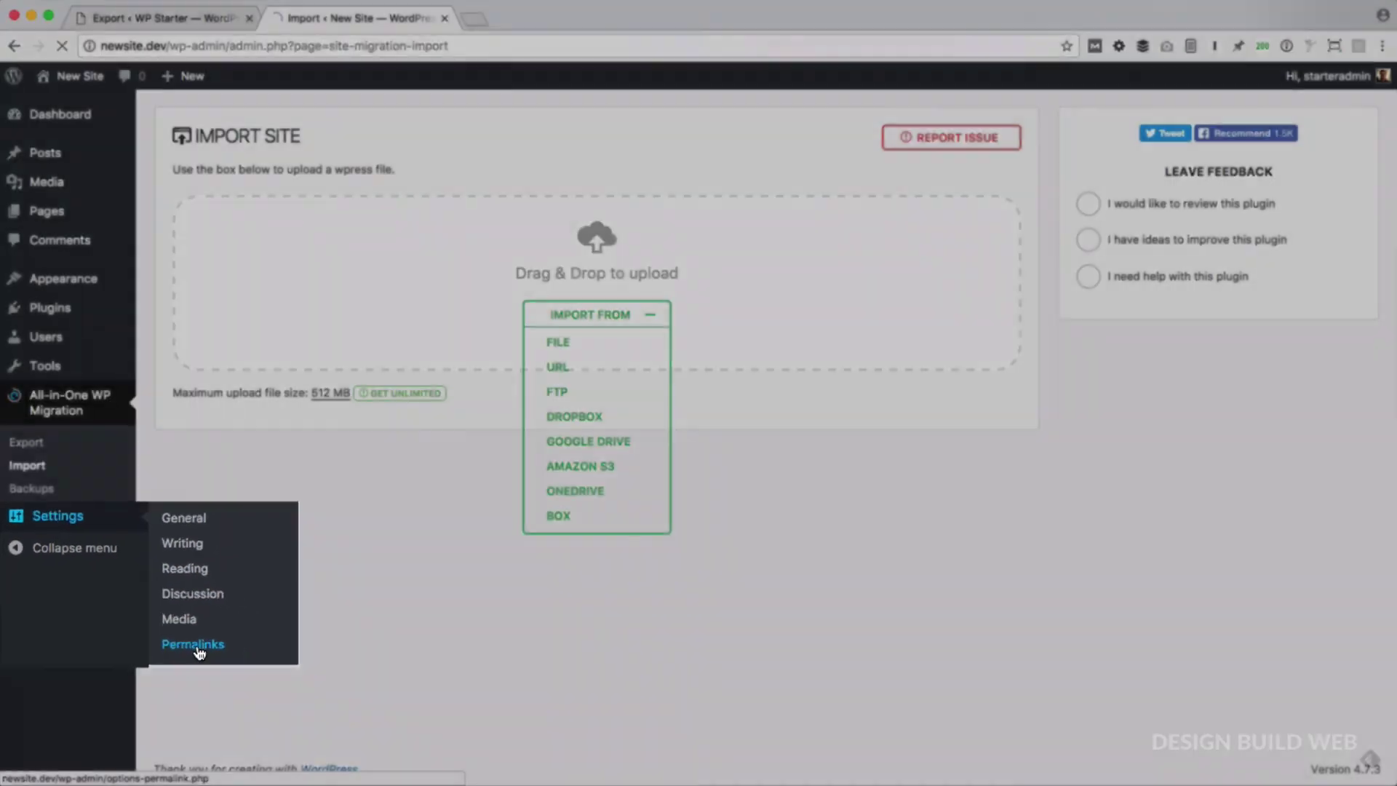
pyautogui.click(181, 646)
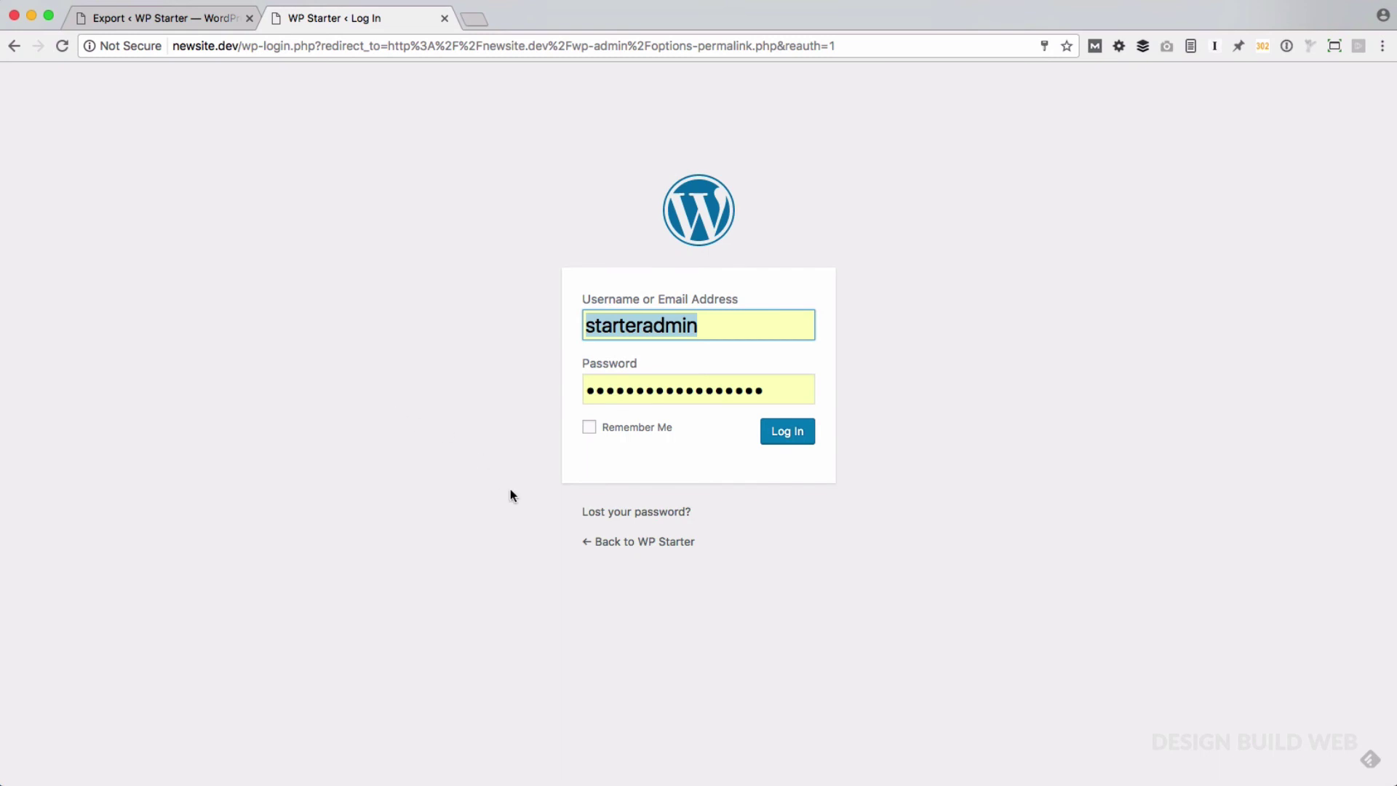
pyautogui.click(779, 438)
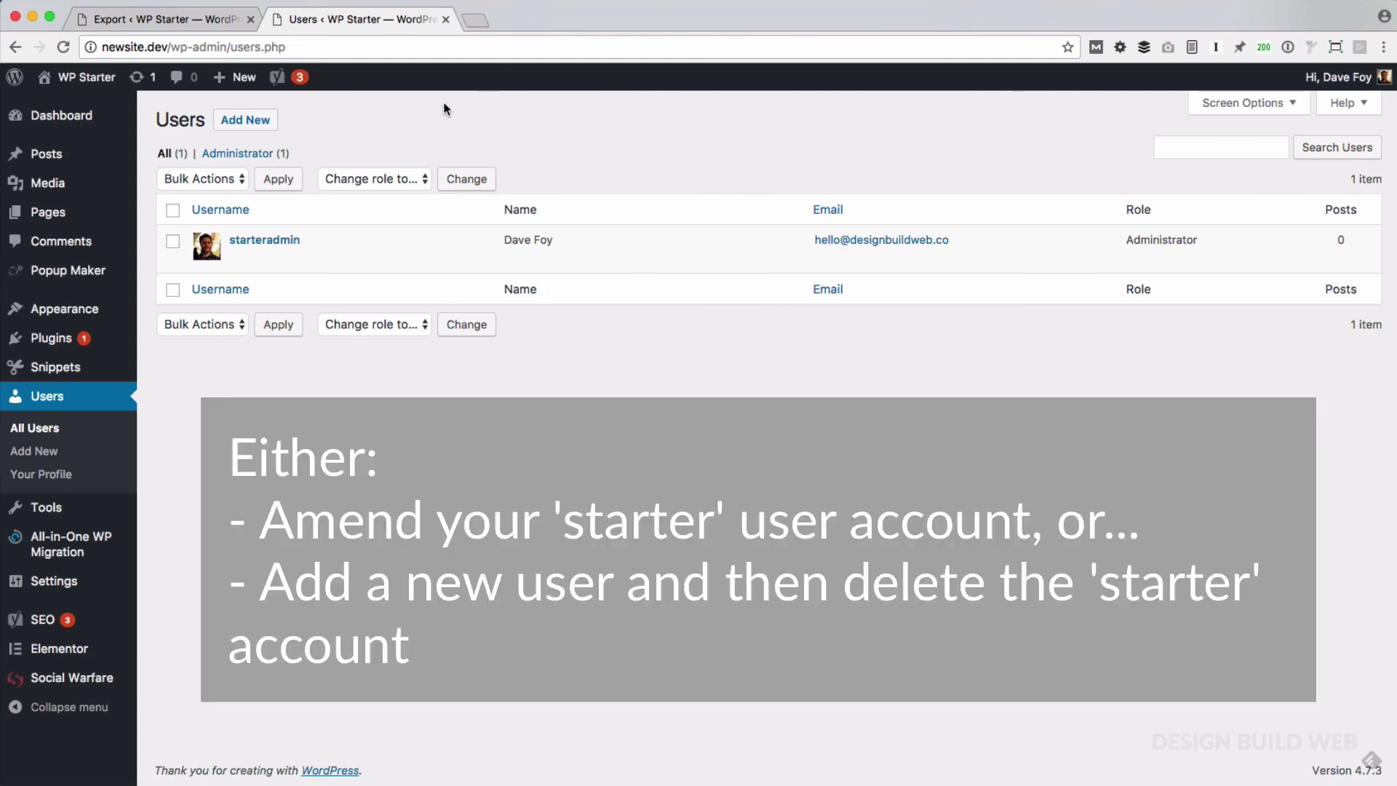
# Start a new user with username 'newuser', then switch to Settings > General
pyautogui.click(241, 125)
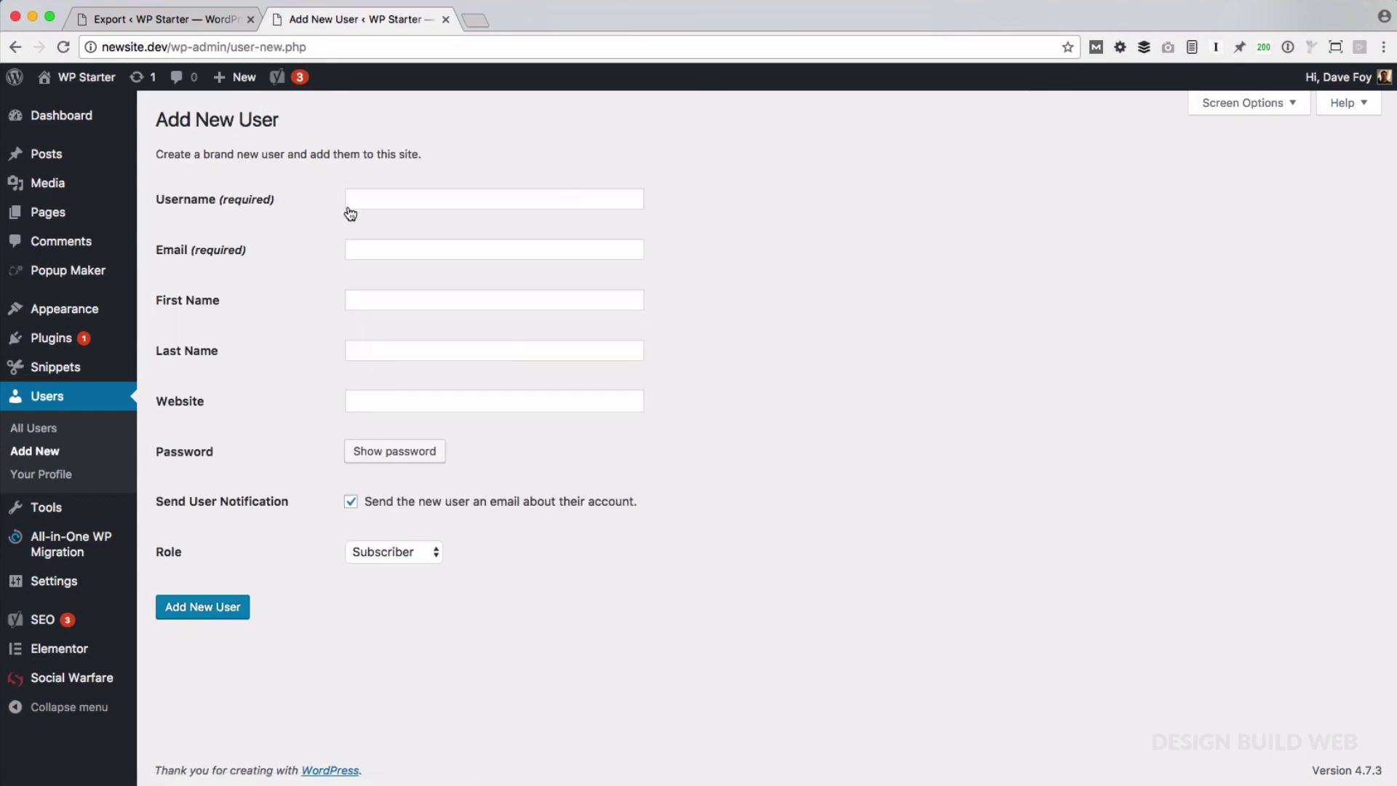
pyautogui.click(377, 201)
pyautogui.write('newuser')
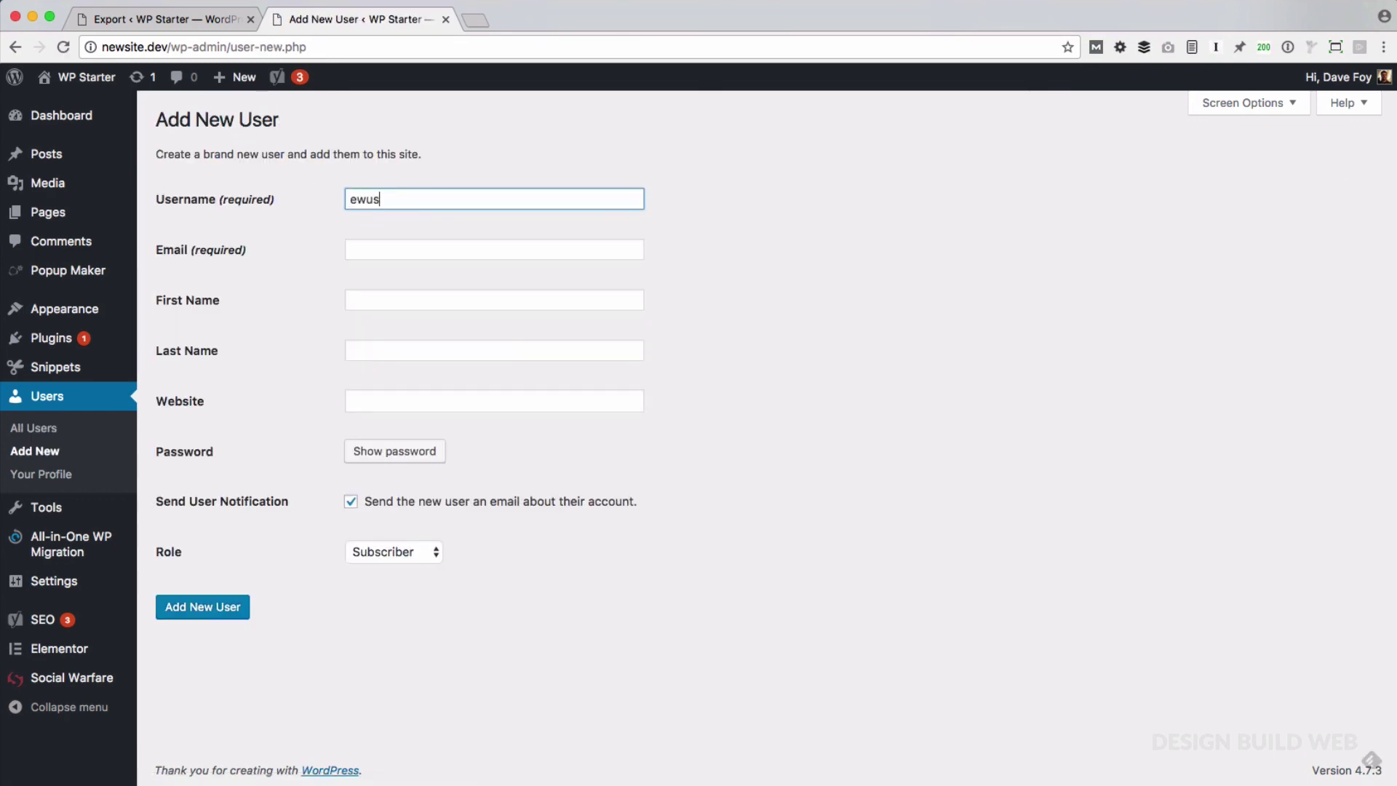
pyautogui.press('Tab')
pyautogui.moveTo(73, 581)
pyautogui.click(157, 521)
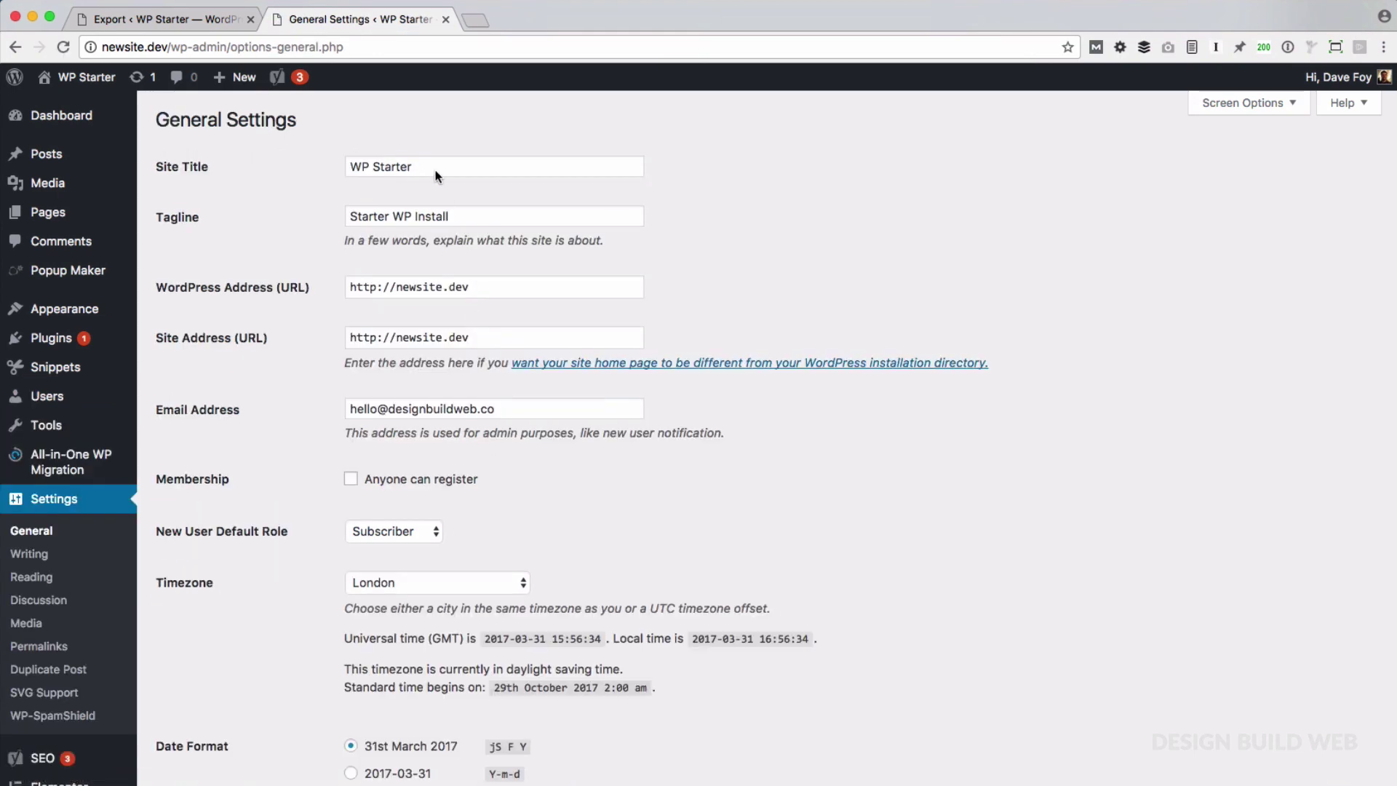
# Replace the Site Title with 'New Site Name' and the Tagline with 'New Tagline'
pyautogui.tripleClick(412, 166)
pyautogui.write('New Site Name')
pyautogui.press('Tab')
pyautogui.write('New Tagline')
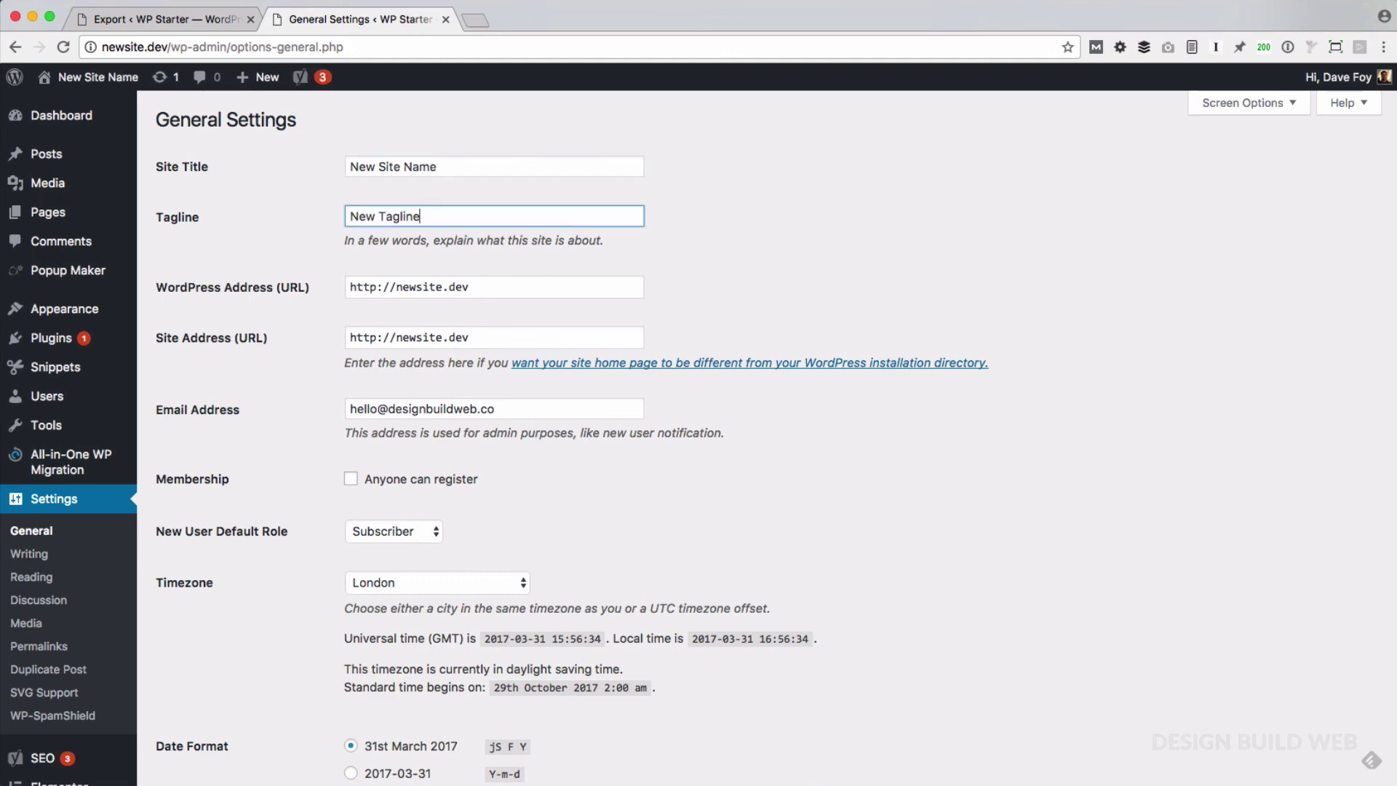